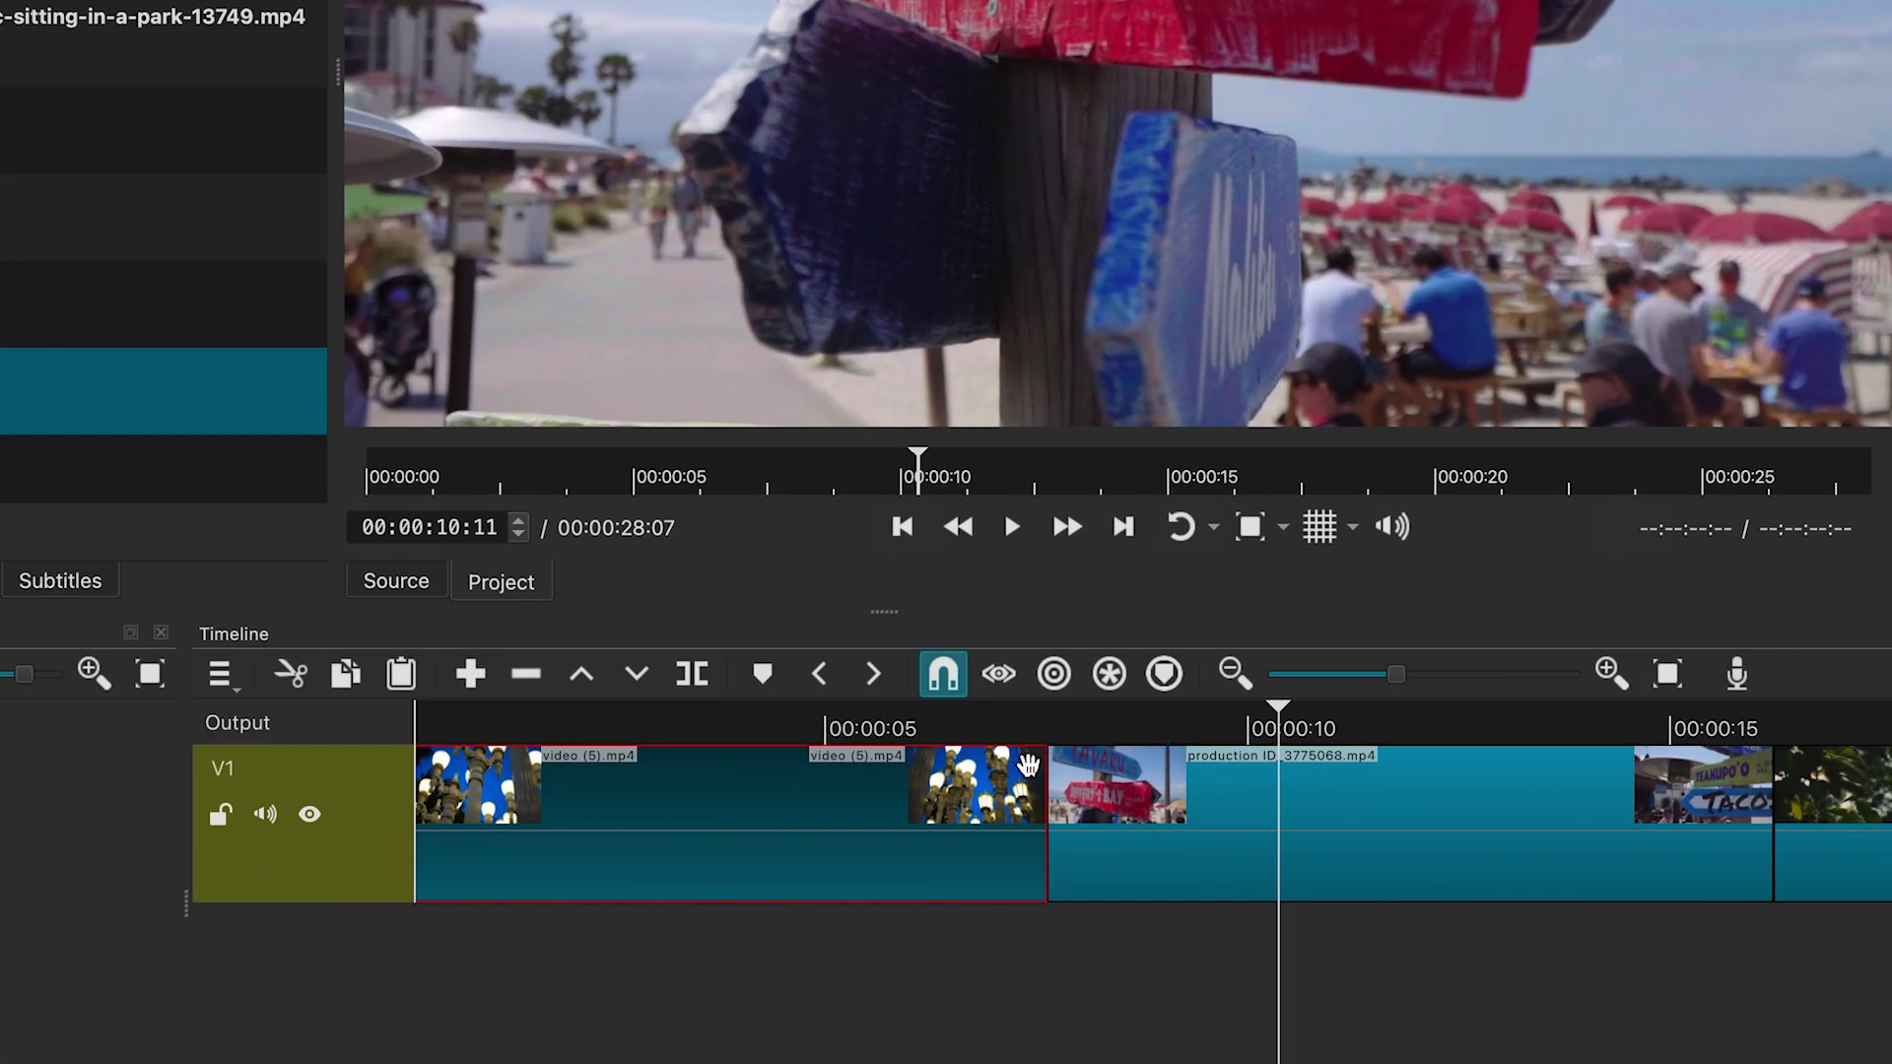
# Step: Show the V1 timeline with video (5).mp4 followed by production ID_3775068.mp4
pyautogui.moveTo(1035, 770)
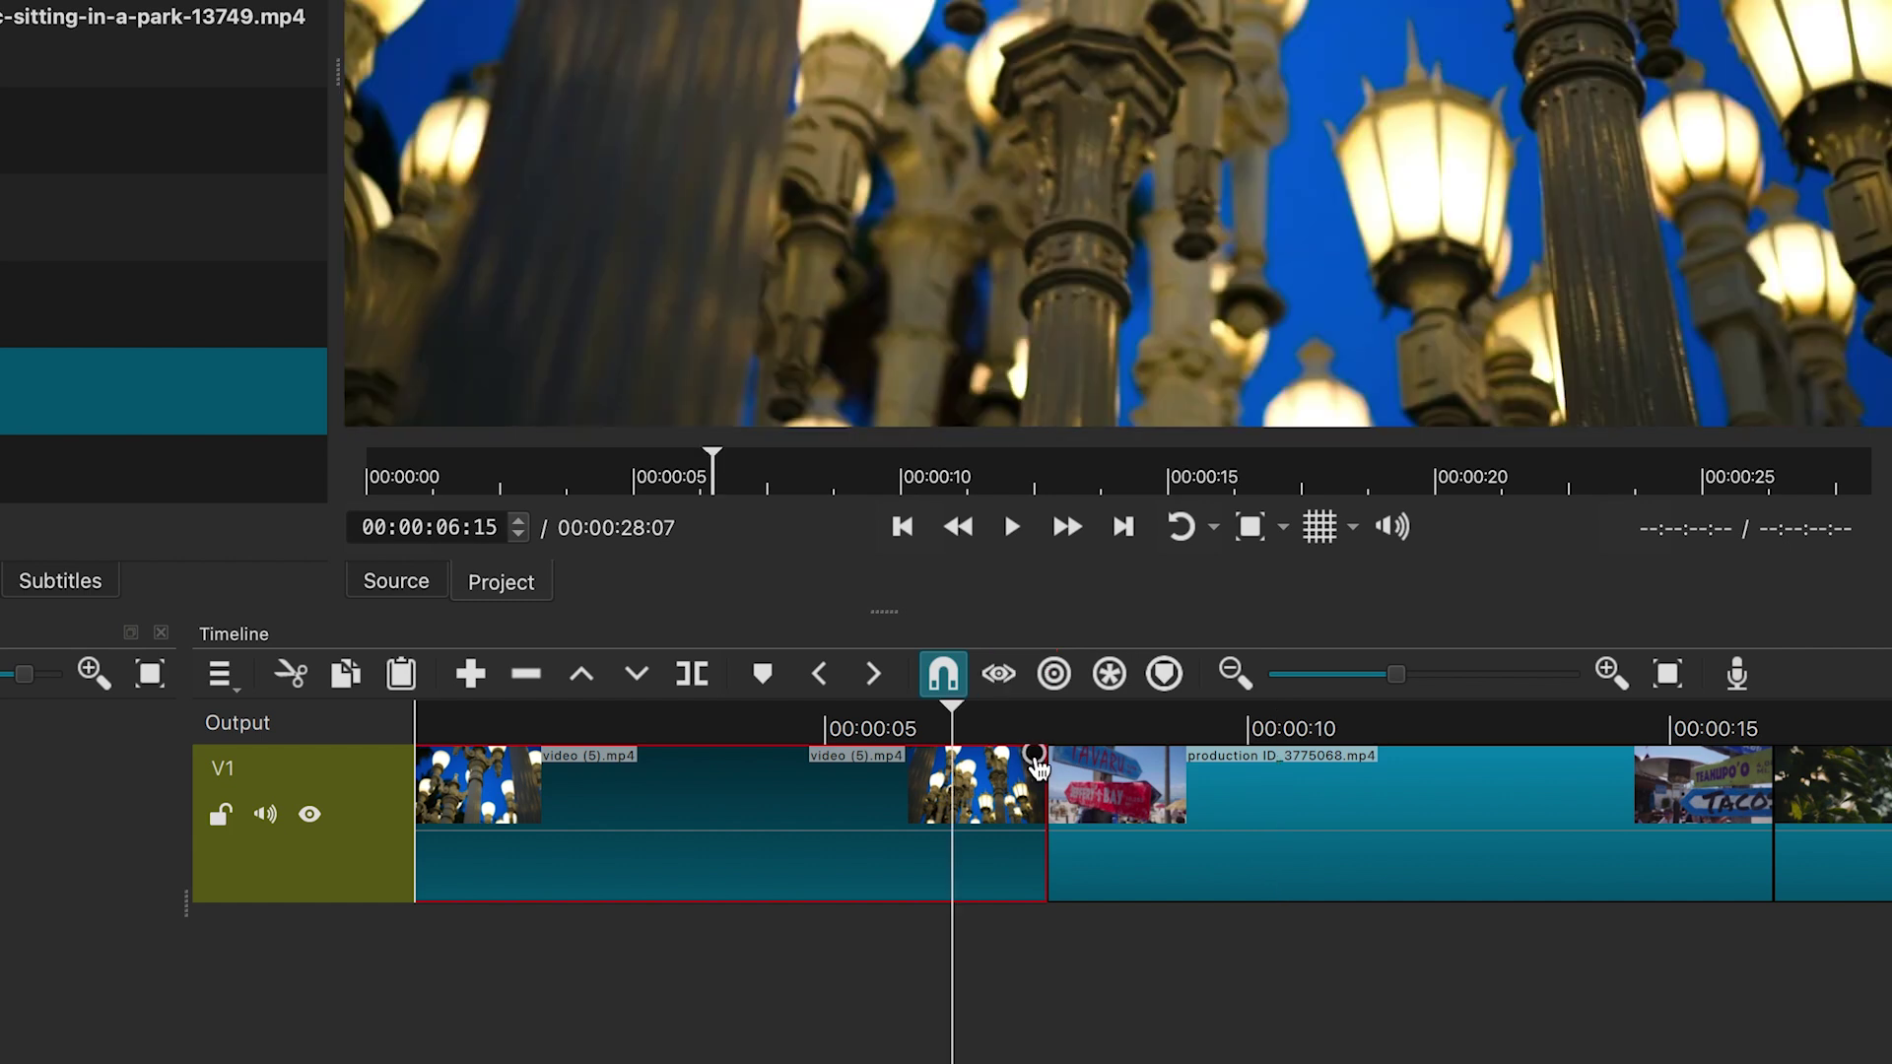
# Step: Fade out the end of video (5).mp4 and fade in the start of production ID_3775068.mp4
pyautogui.moveTo(1035, 761); pyautogui.dragTo(1023, 849)
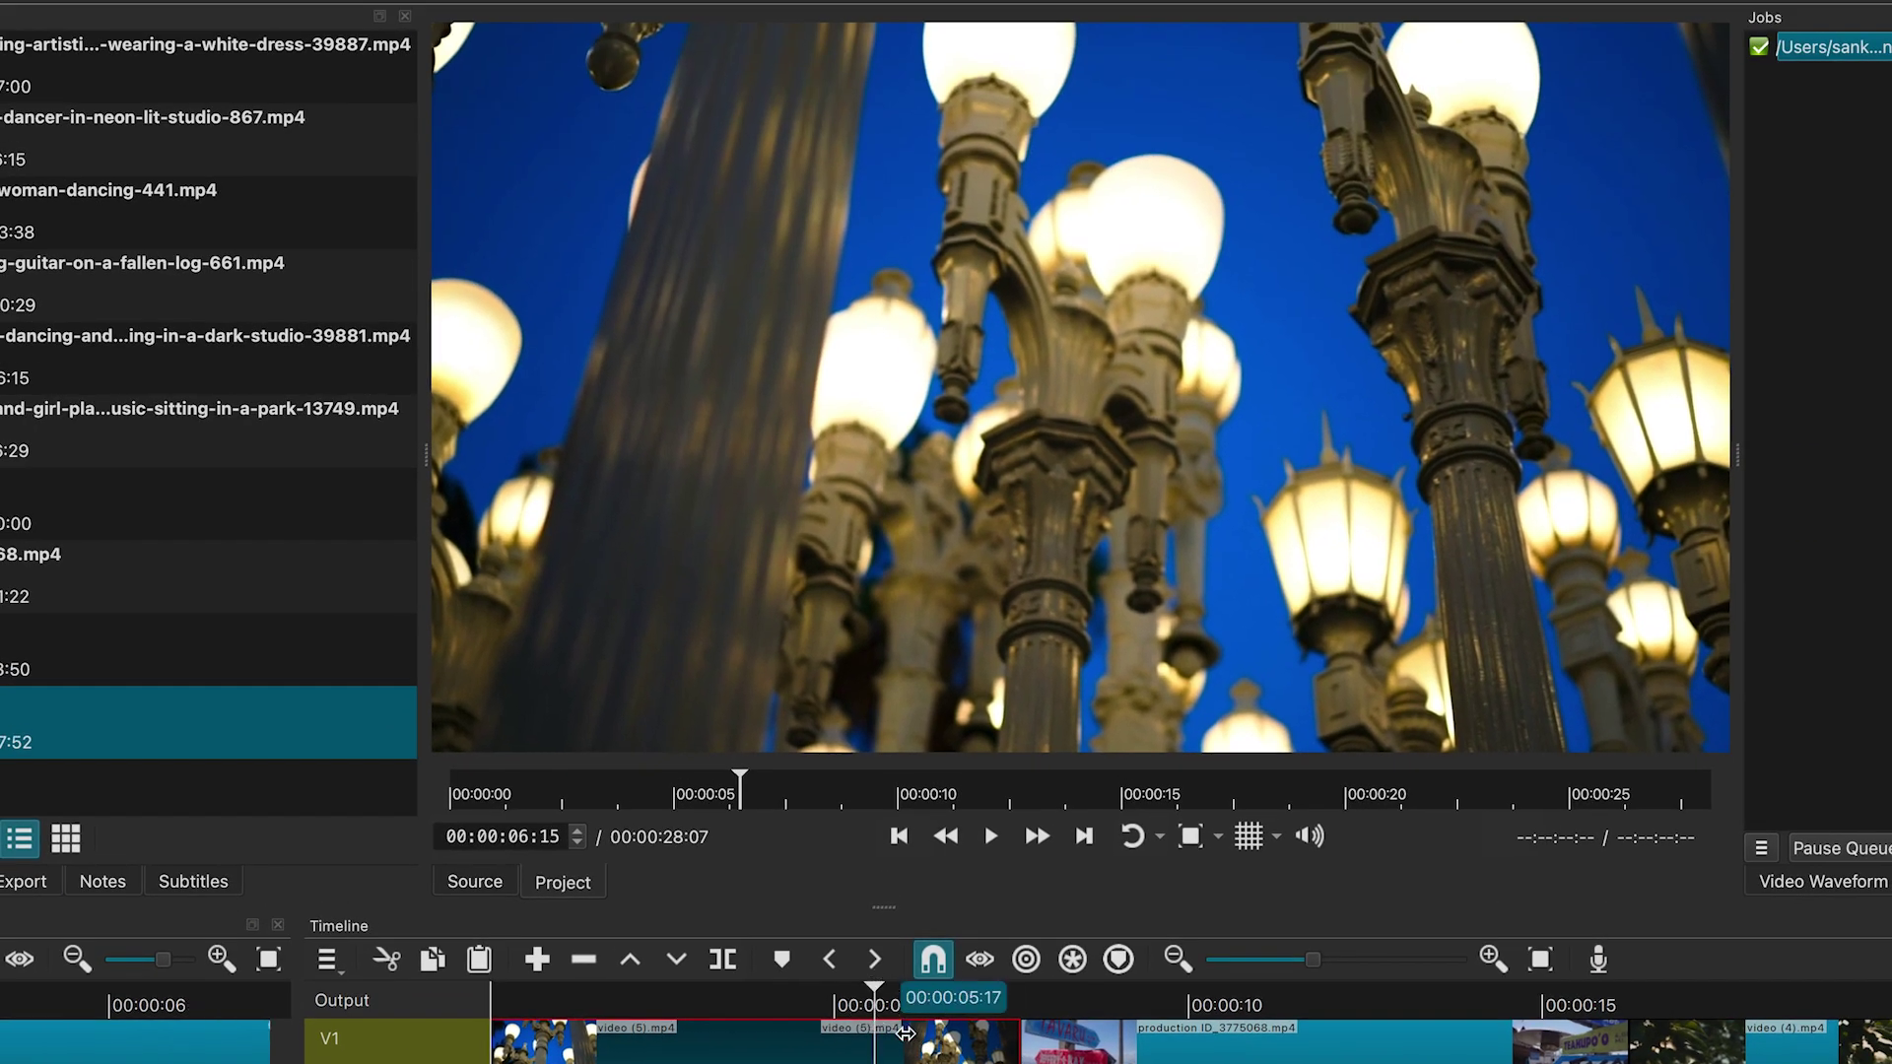
pyautogui.press('space')
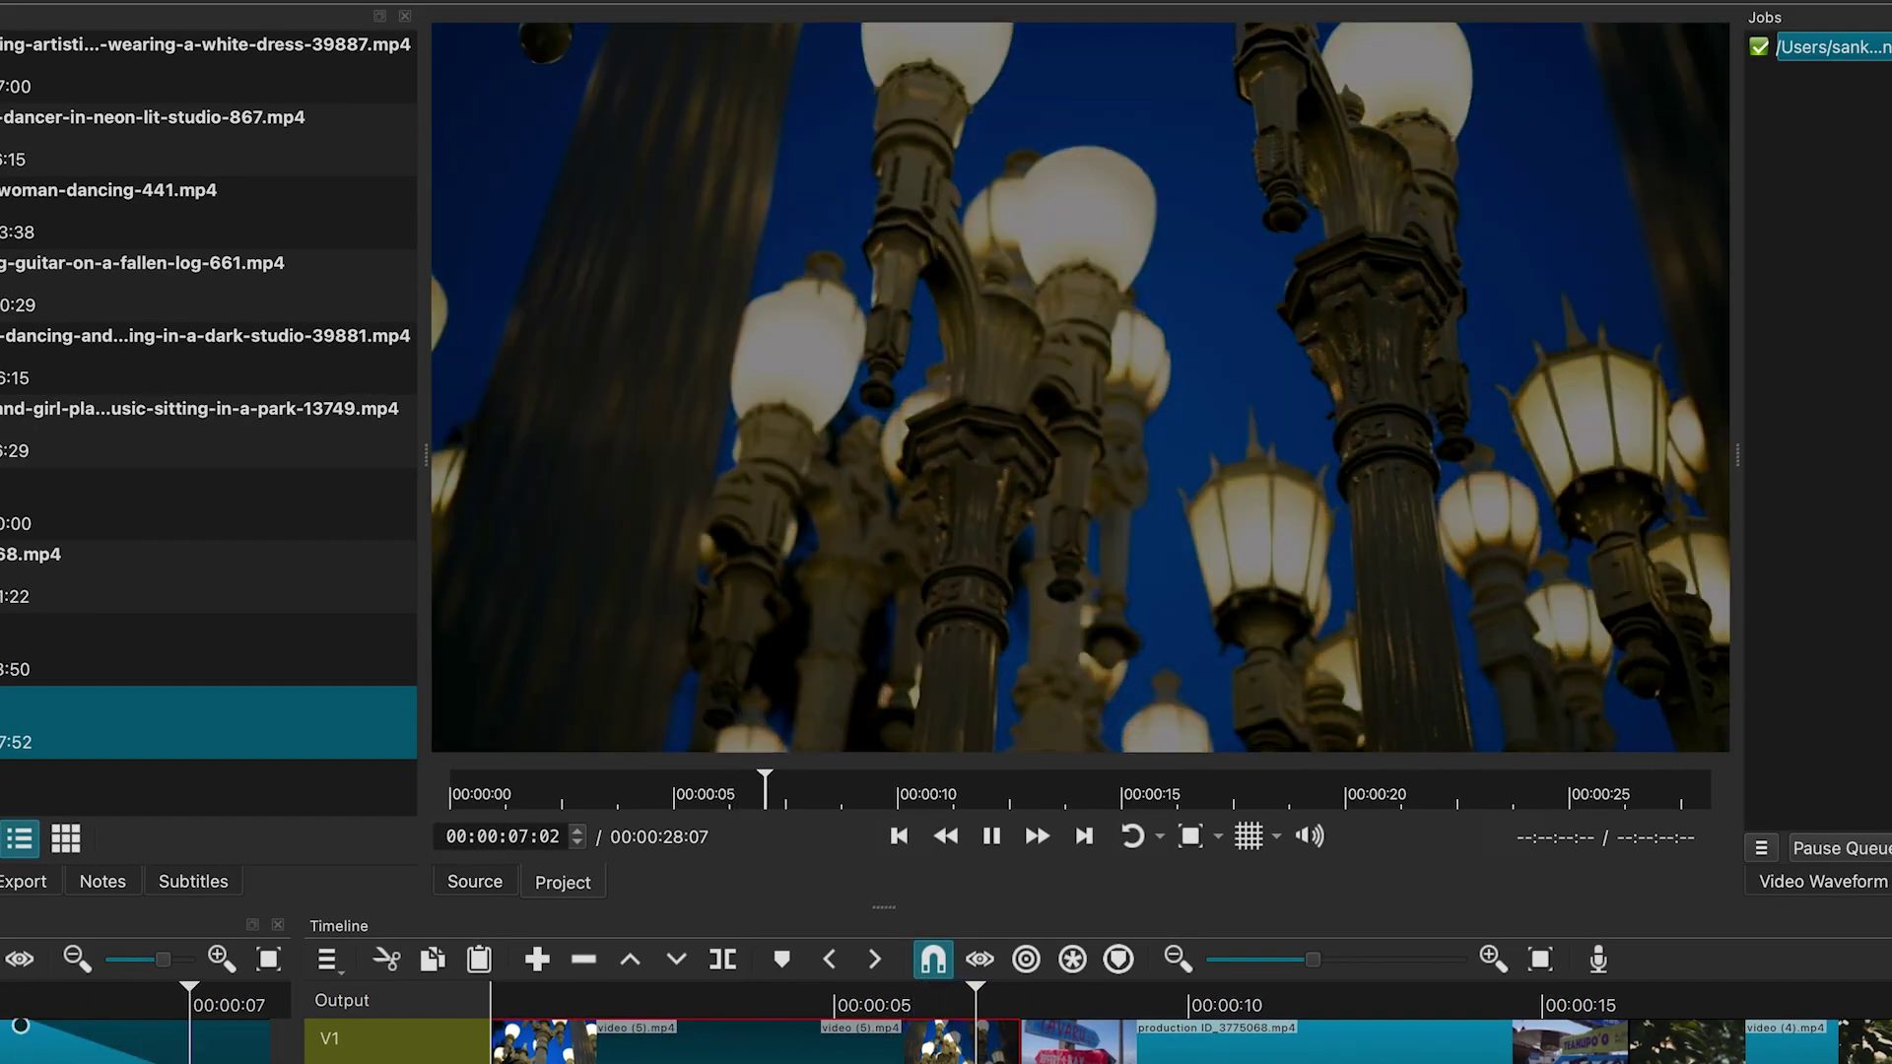
pyautogui.press('space')
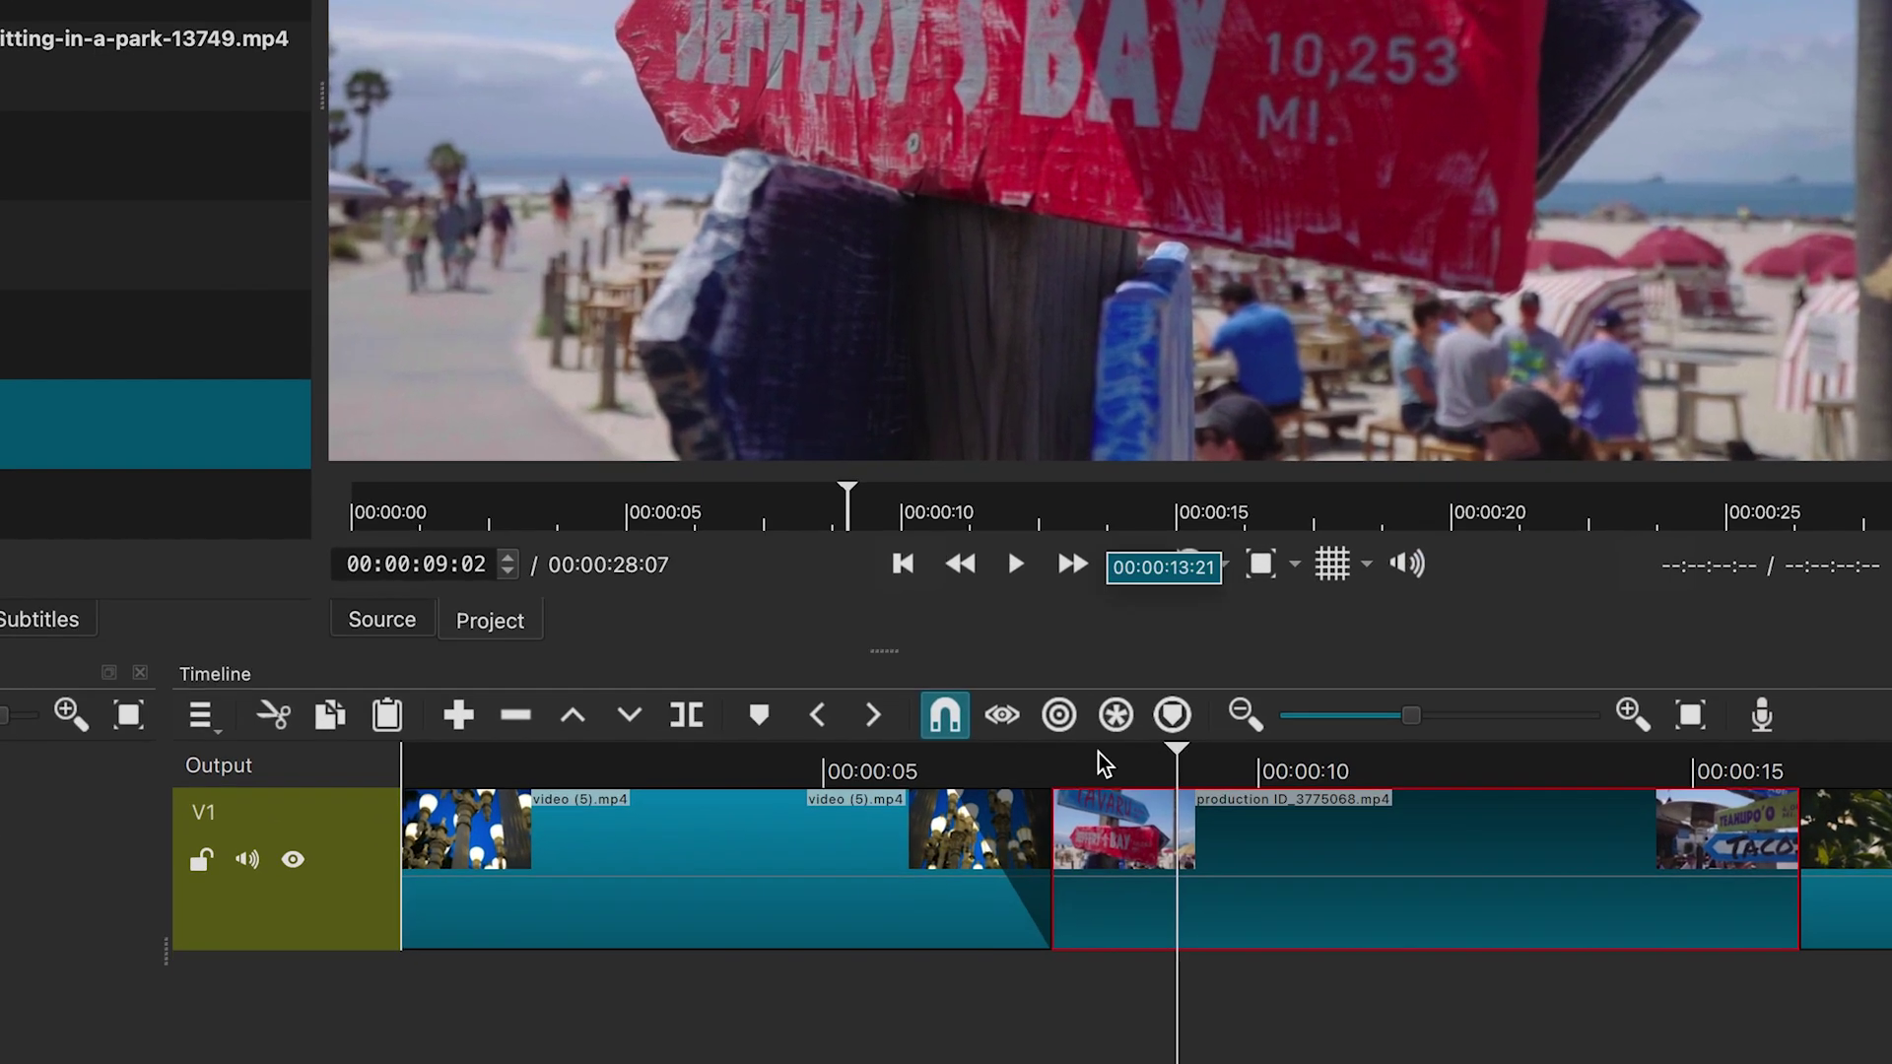
pyautogui.click(1080, 1050)
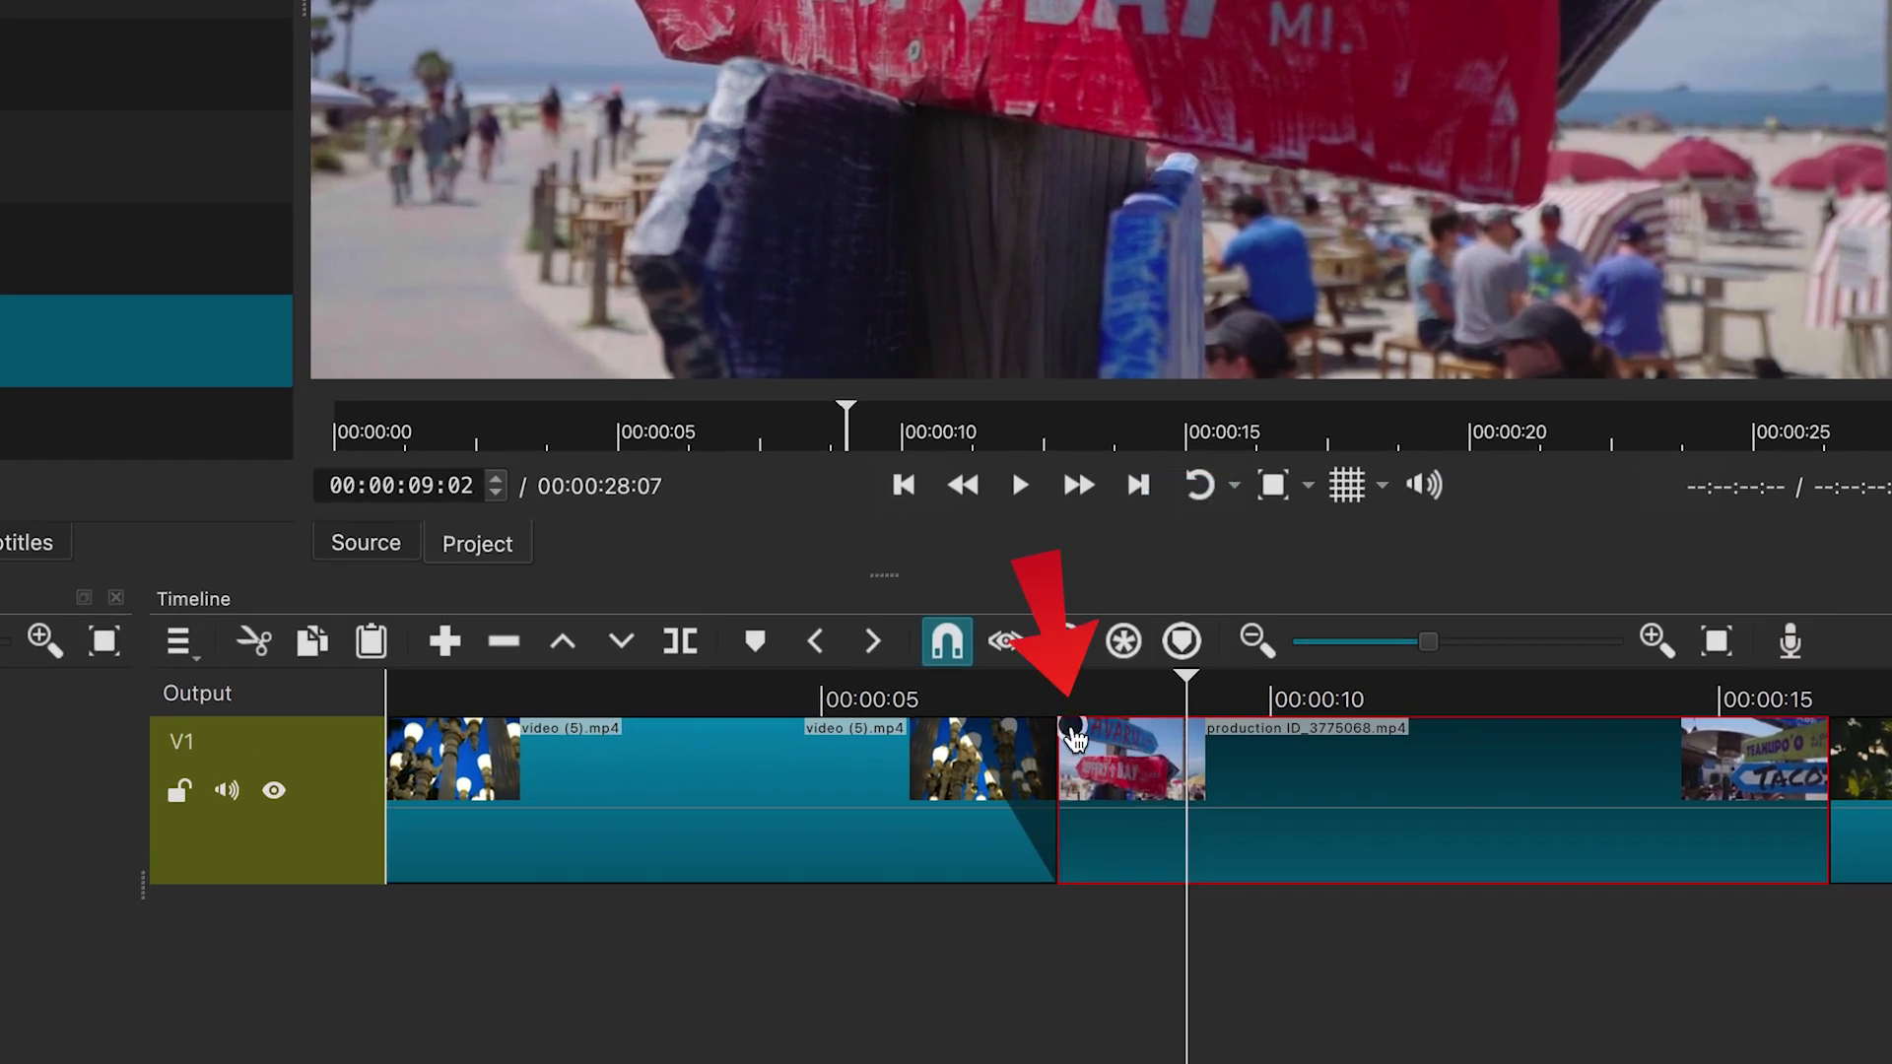
pyautogui.moveTo(1074, 737); pyautogui.dragTo(1187, 775)
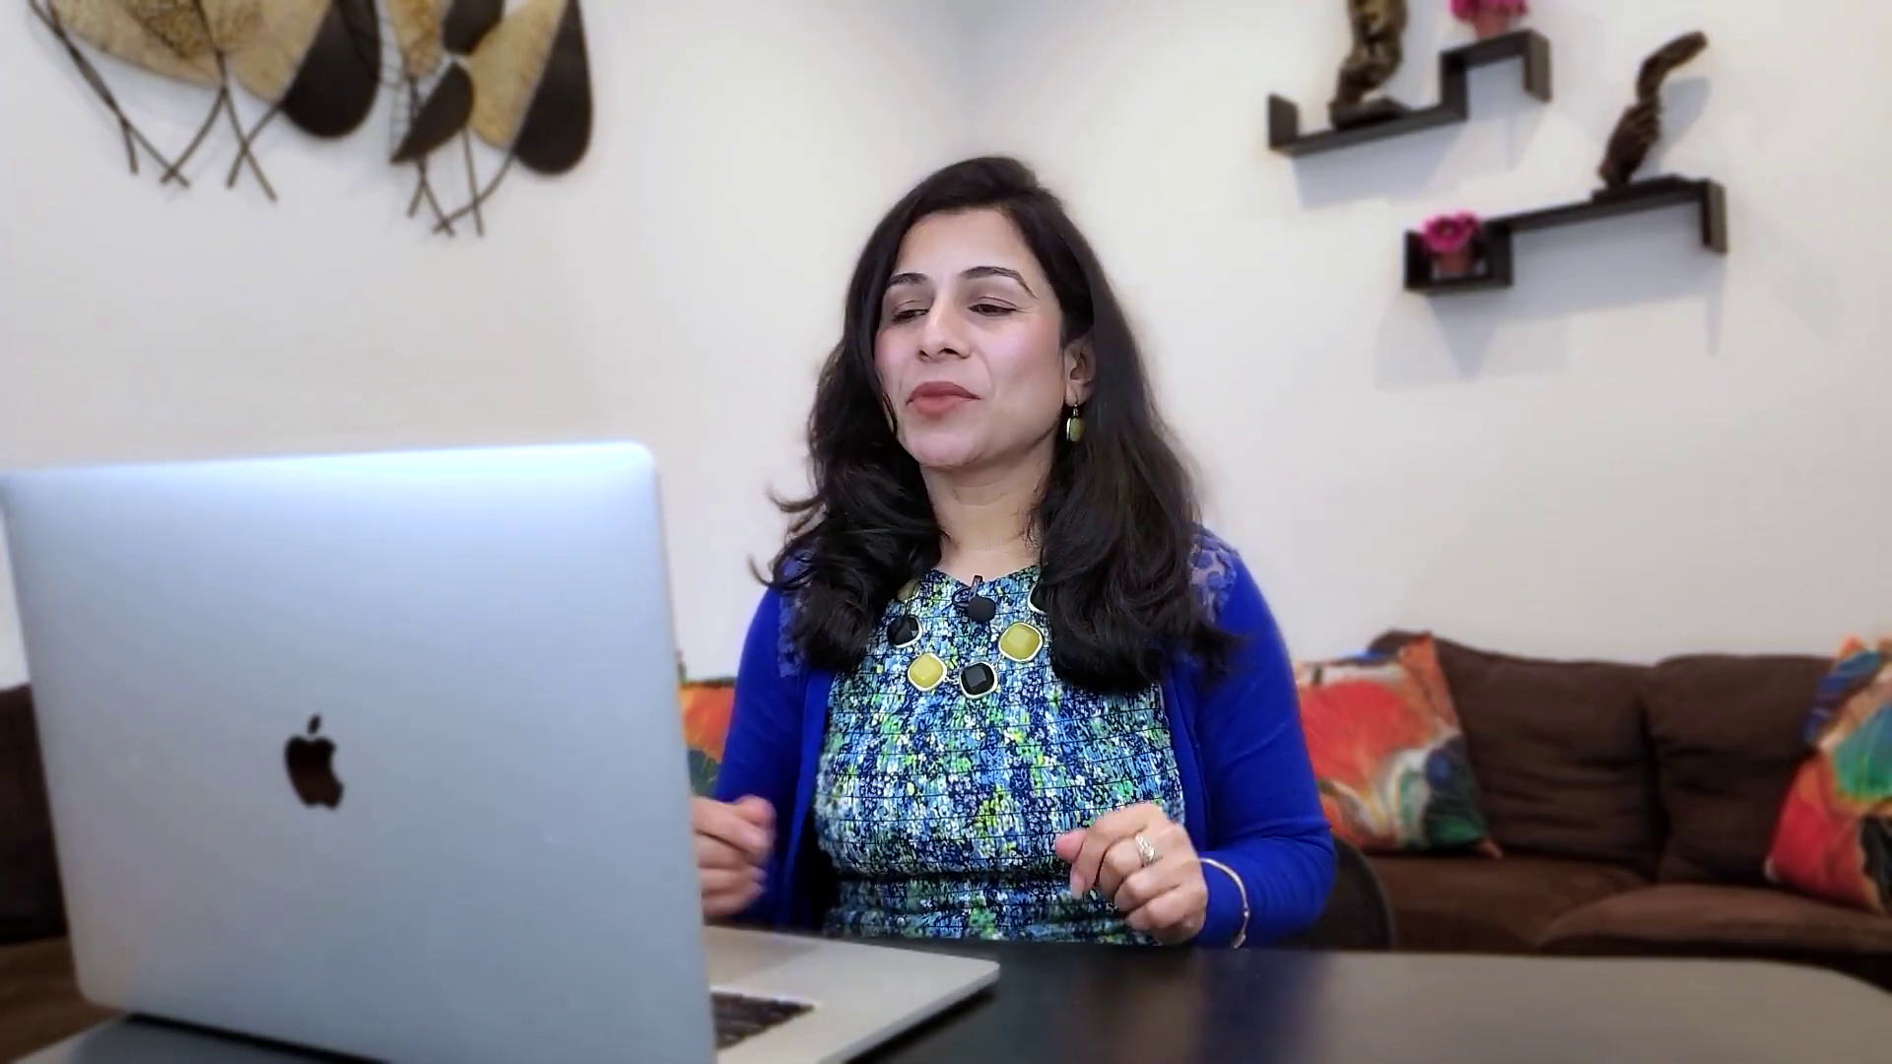
# Step: Select the video (6) flower-field clip on track V1
pyautogui.click(943, 820)
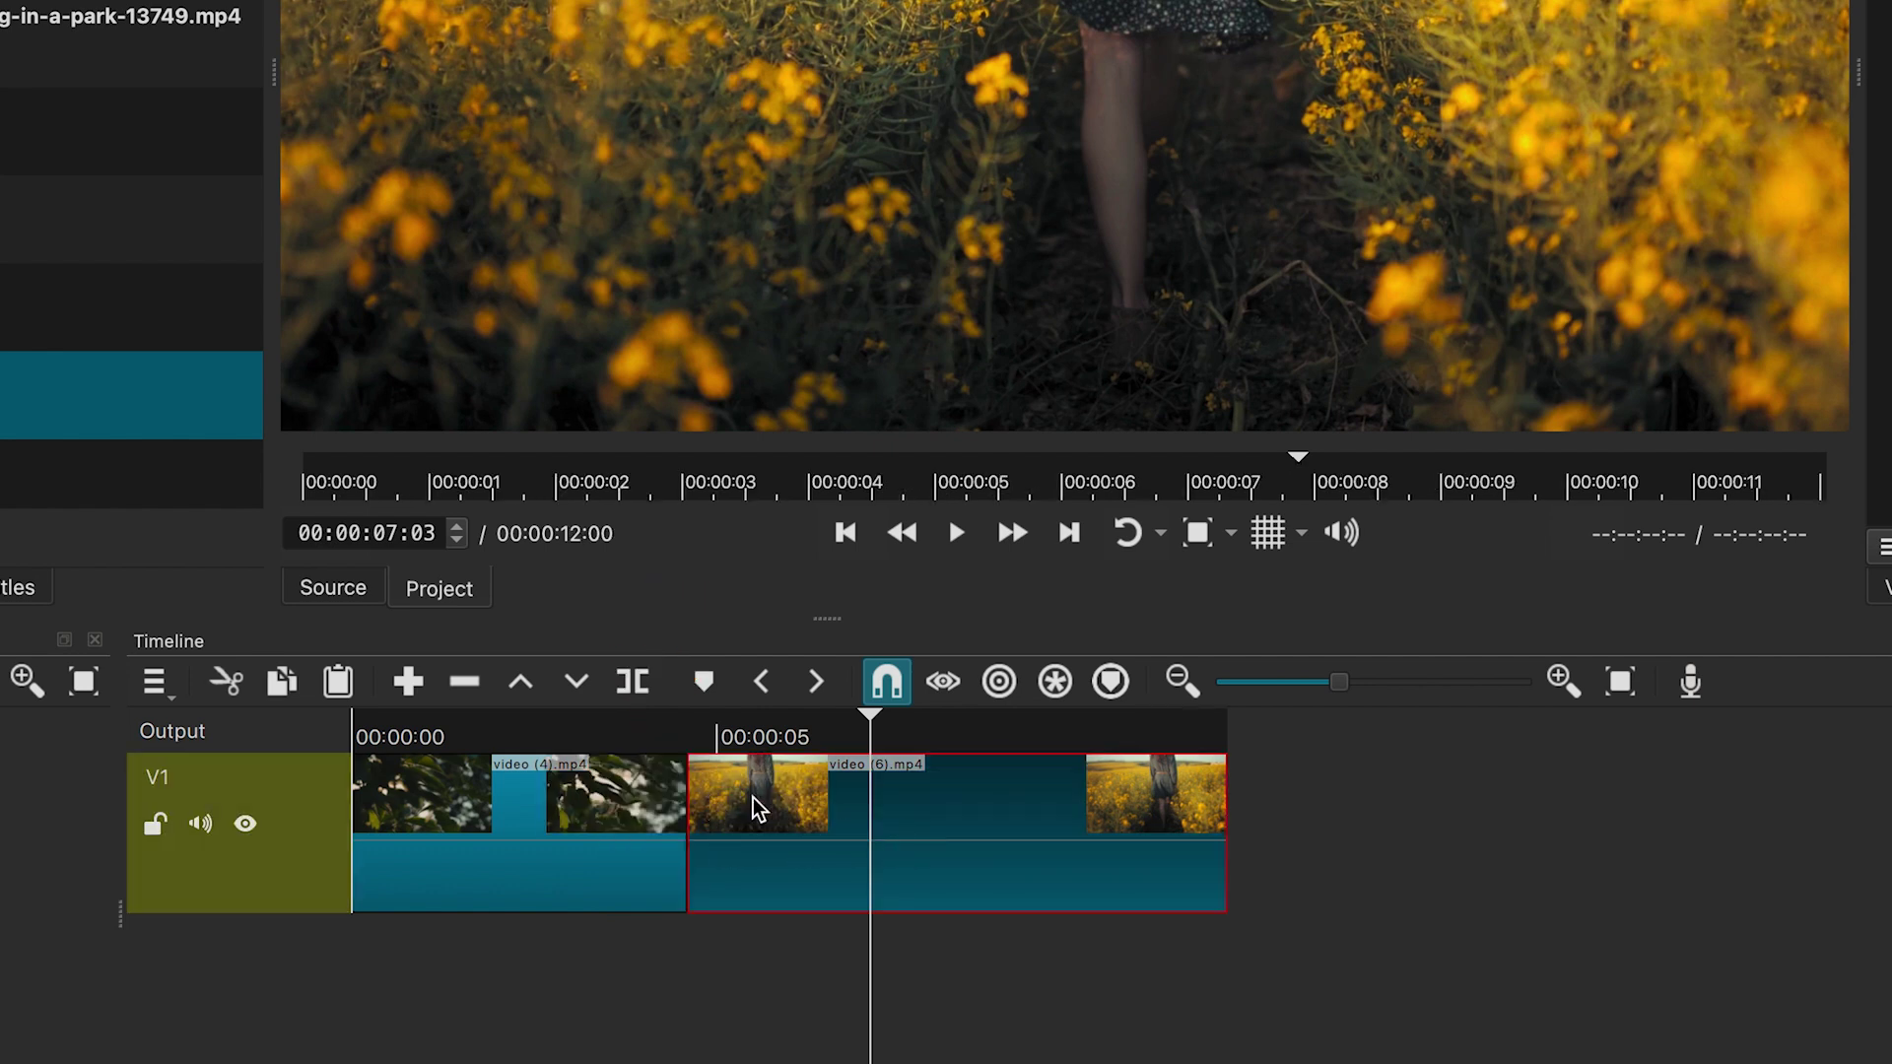
# Step: Overlap video (6) onto the end of video (4) to form a transition, and preview it
pyautogui.moveTo(760, 804); pyautogui.dragTo(698, 796)
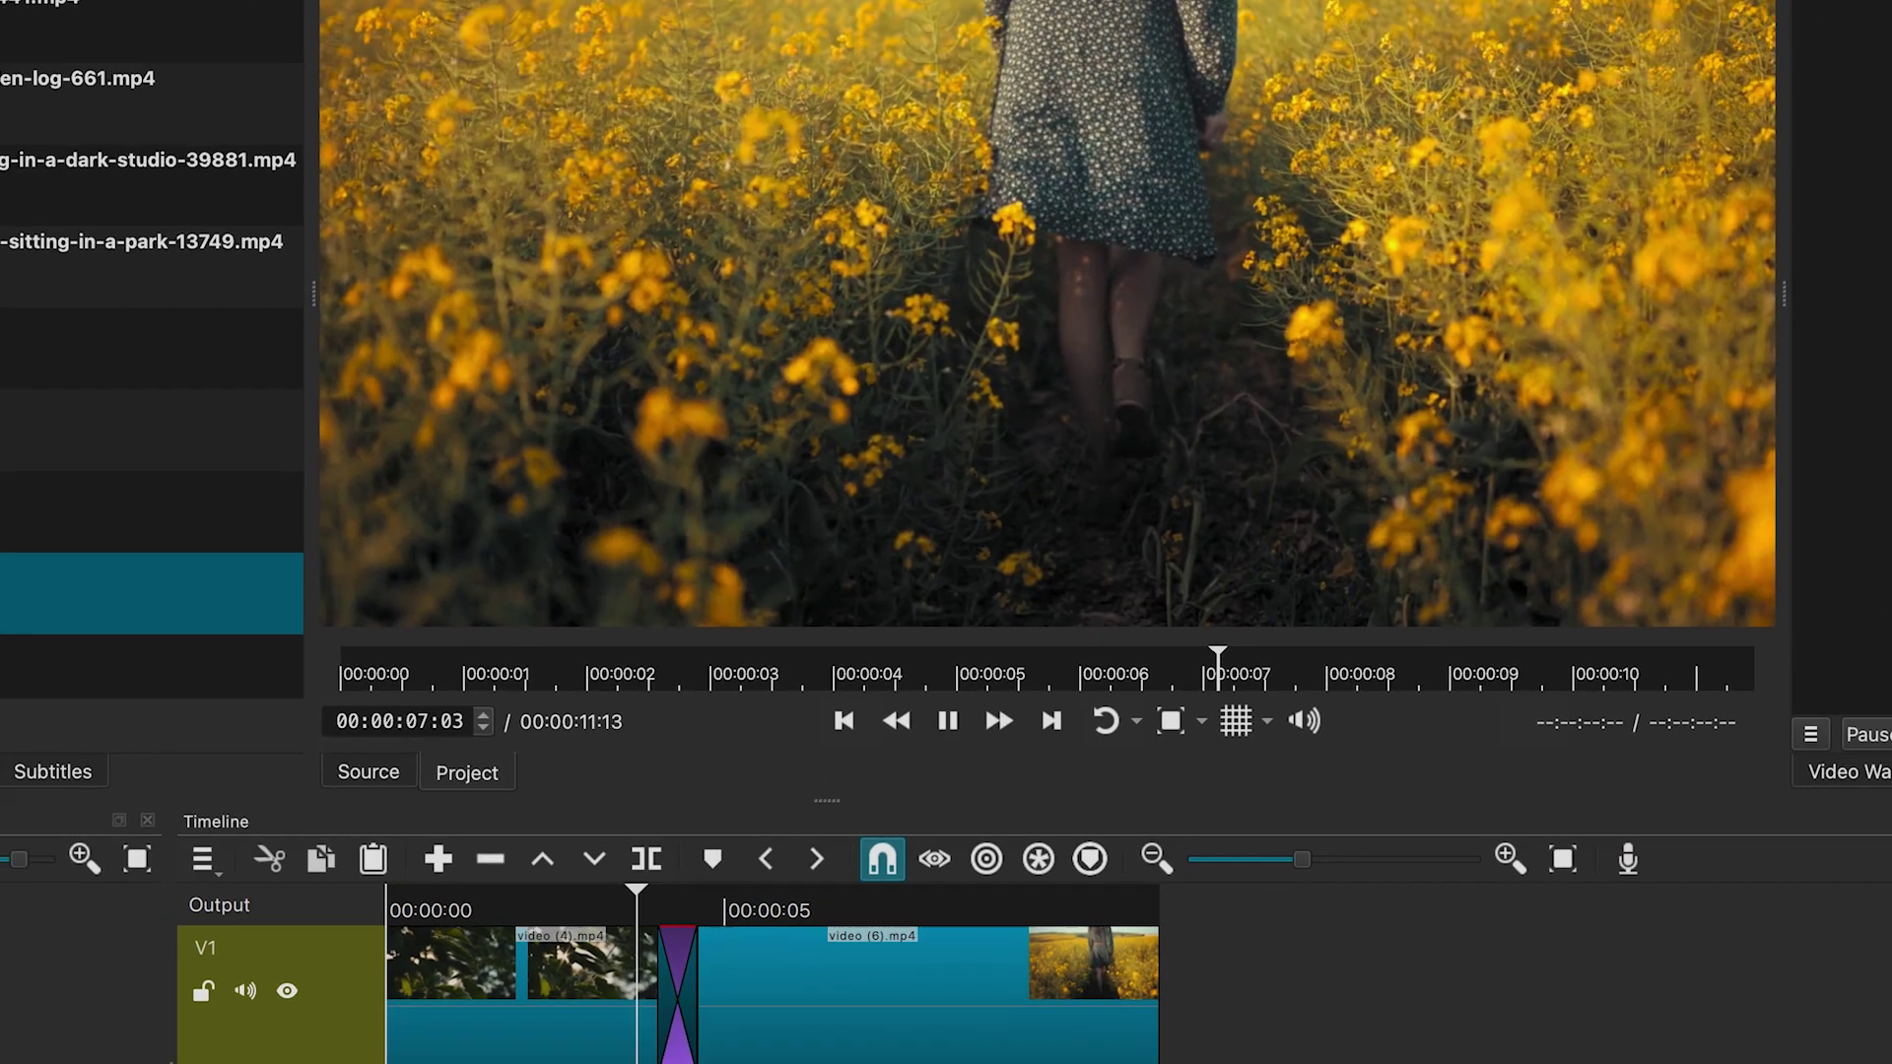
pyautogui.press('space')
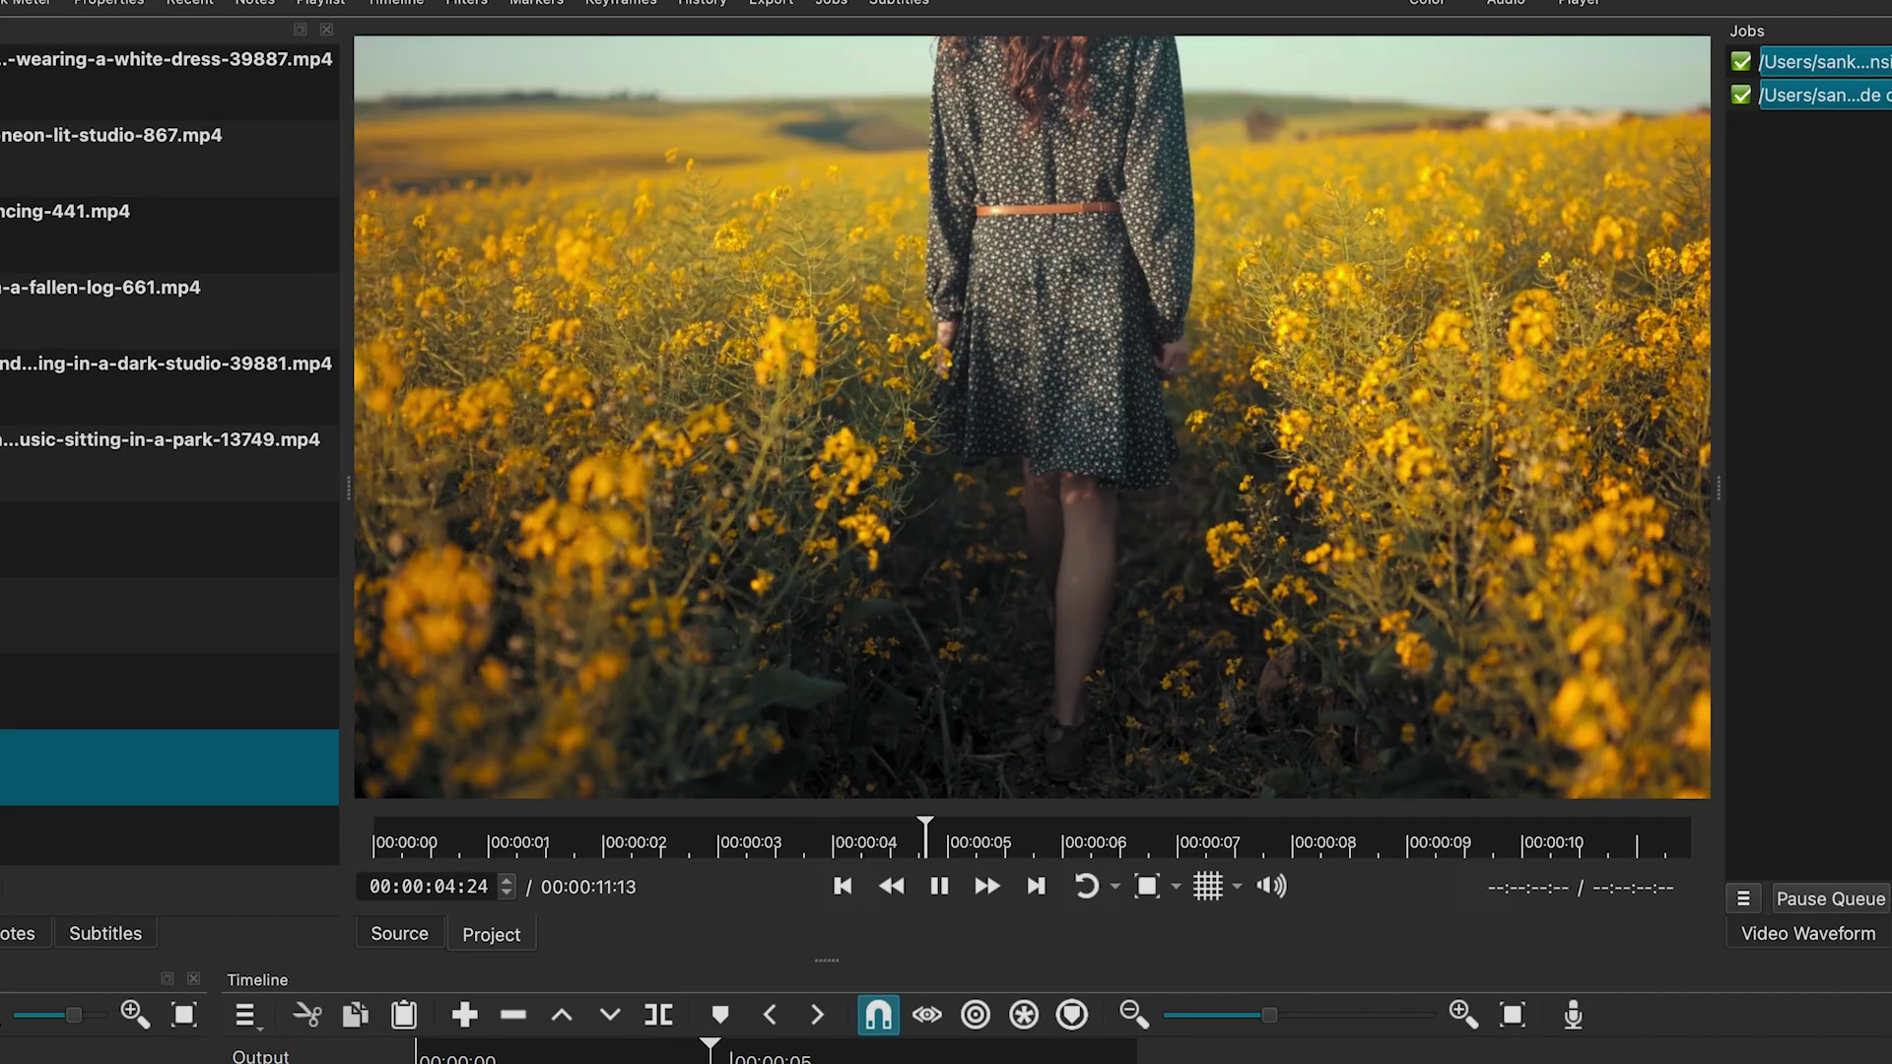
pyautogui.press('space')
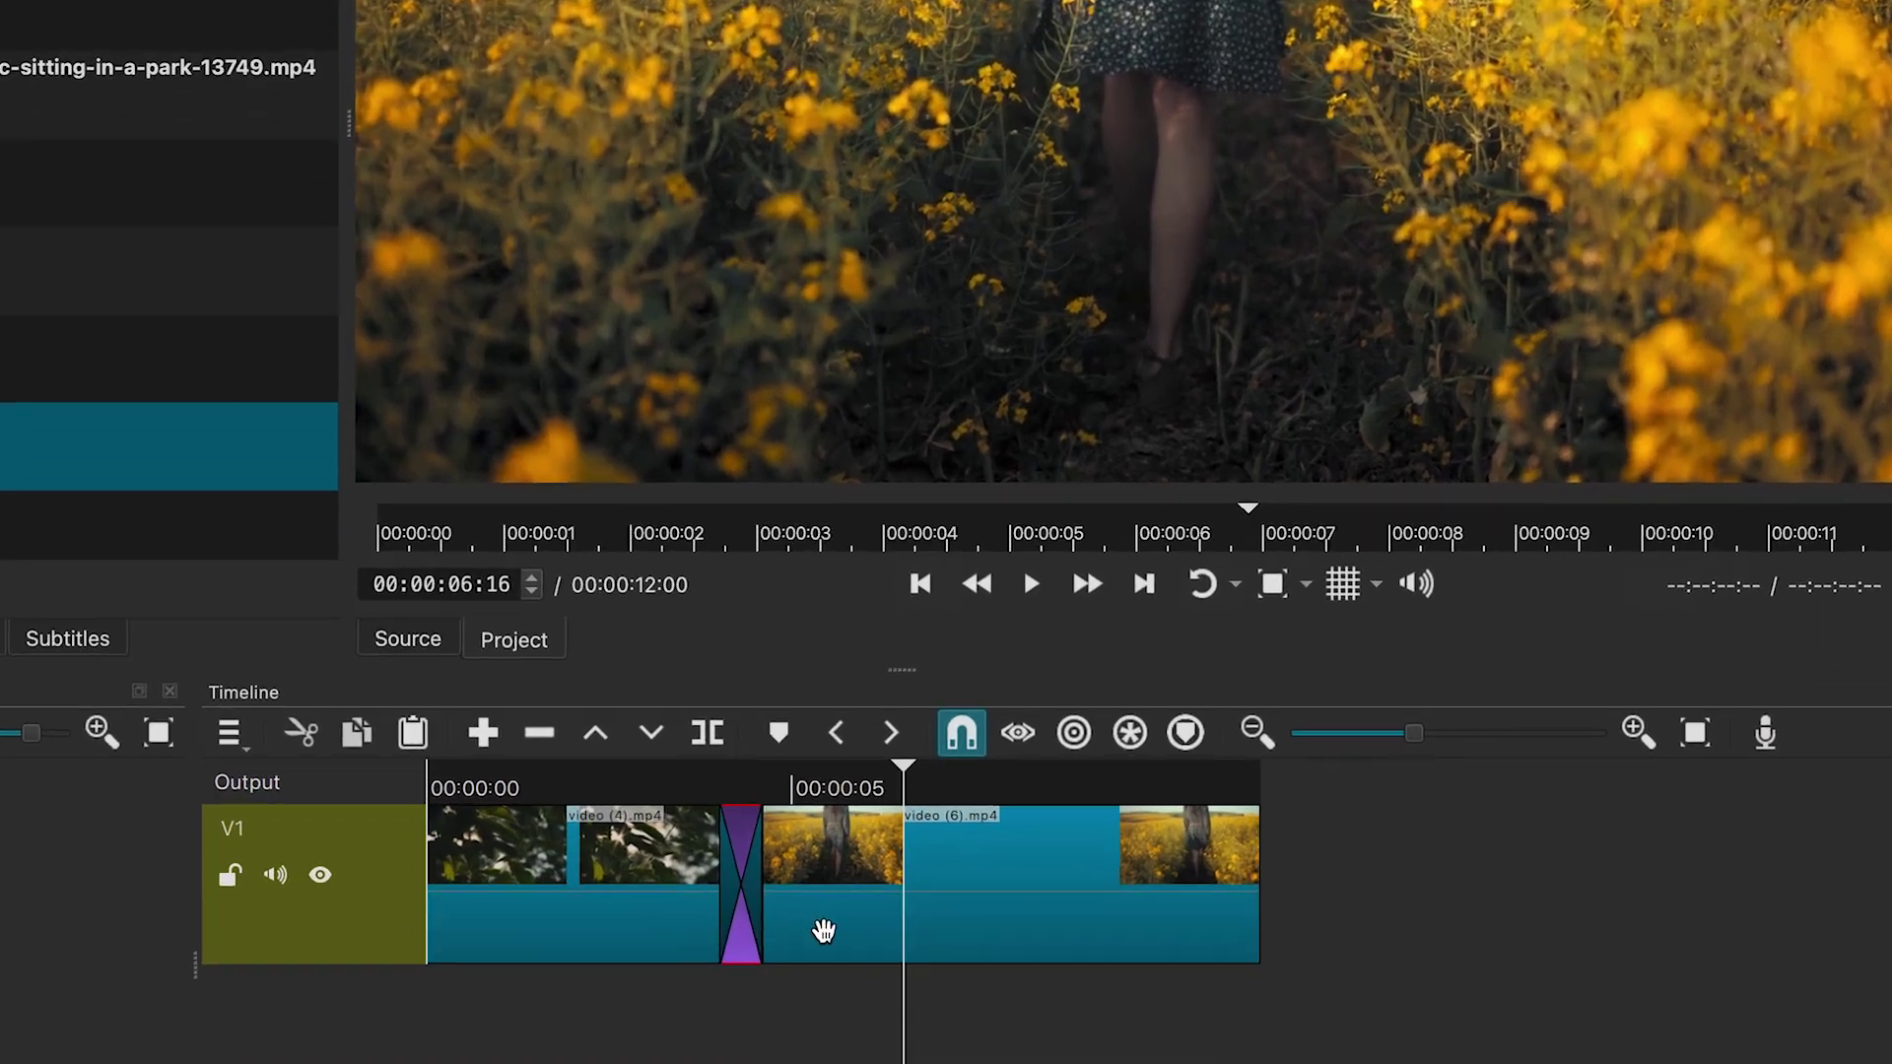
# Step: Deepen the overlap to lengthen the transition, then replay it from before the join
pyautogui.moveTo(824, 921); pyautogui.dragTo(764, 895)
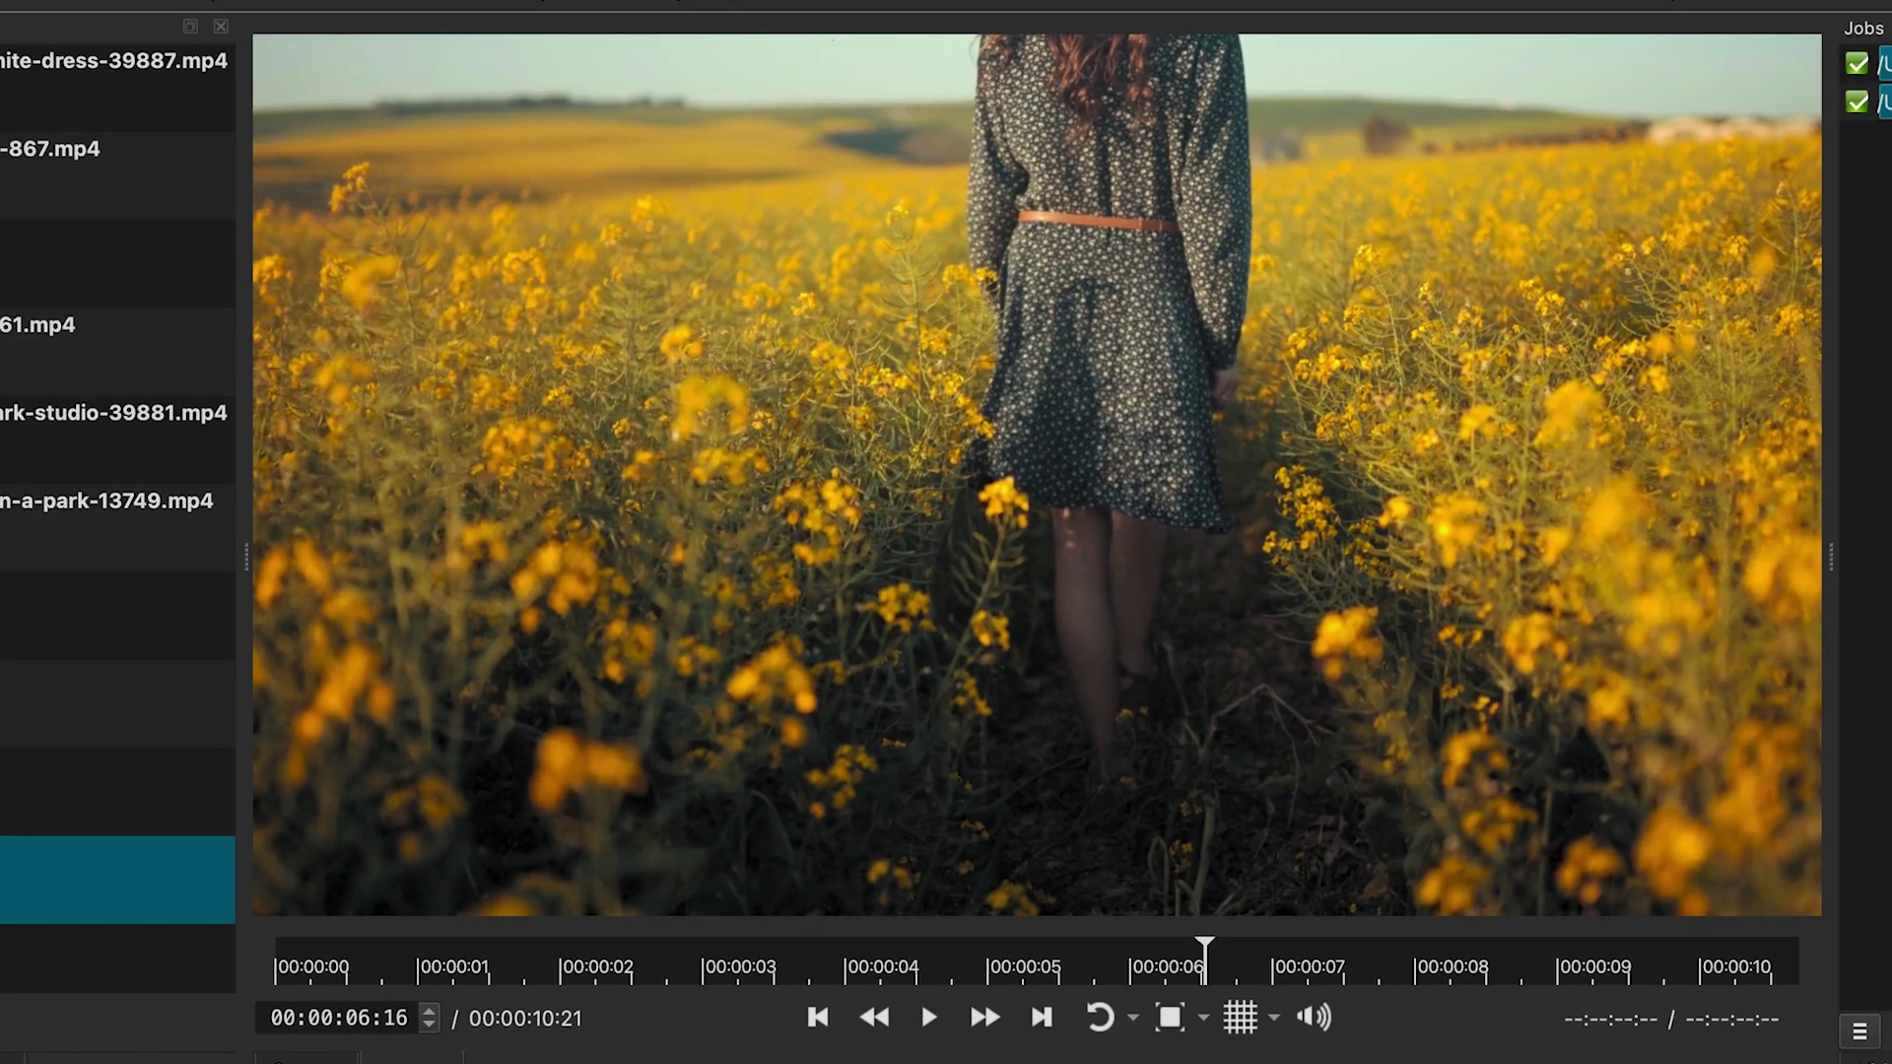
pyautogui.click(596, 788)
pyautogui.press('space')
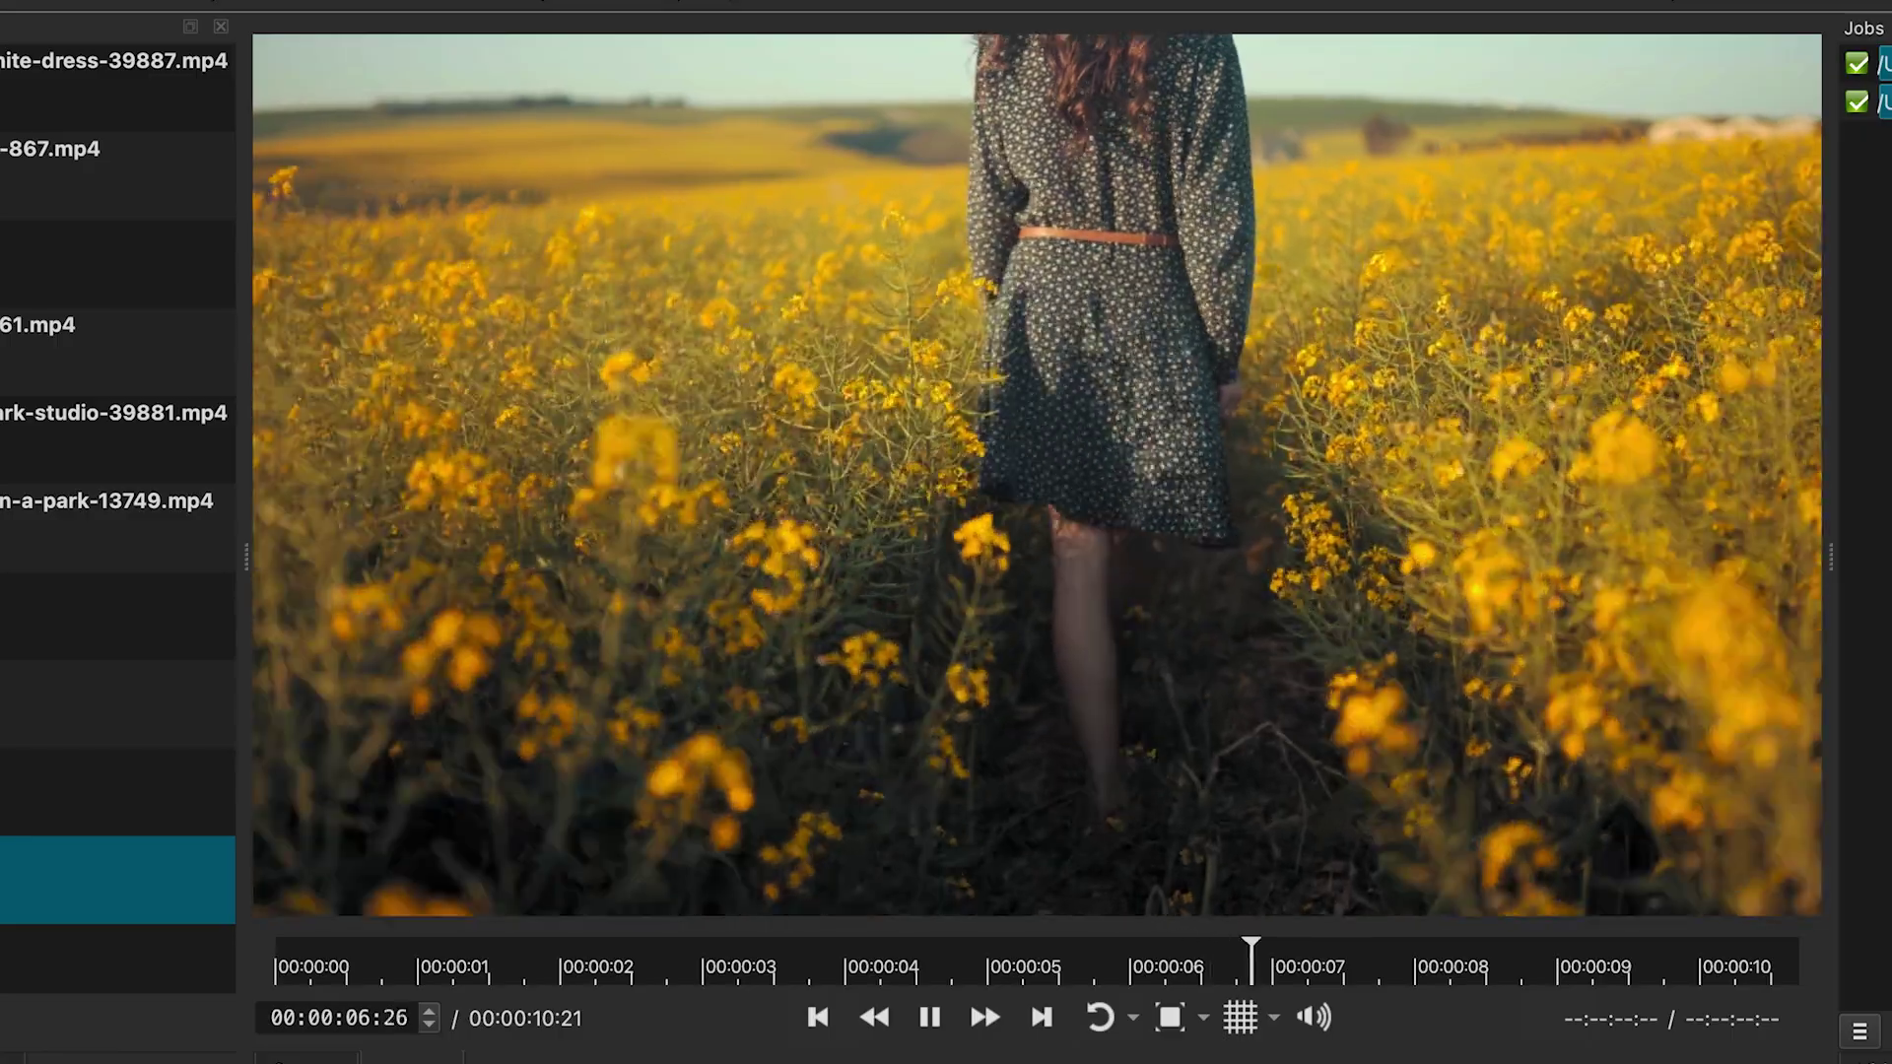
pyautogui.click(923, 1005)
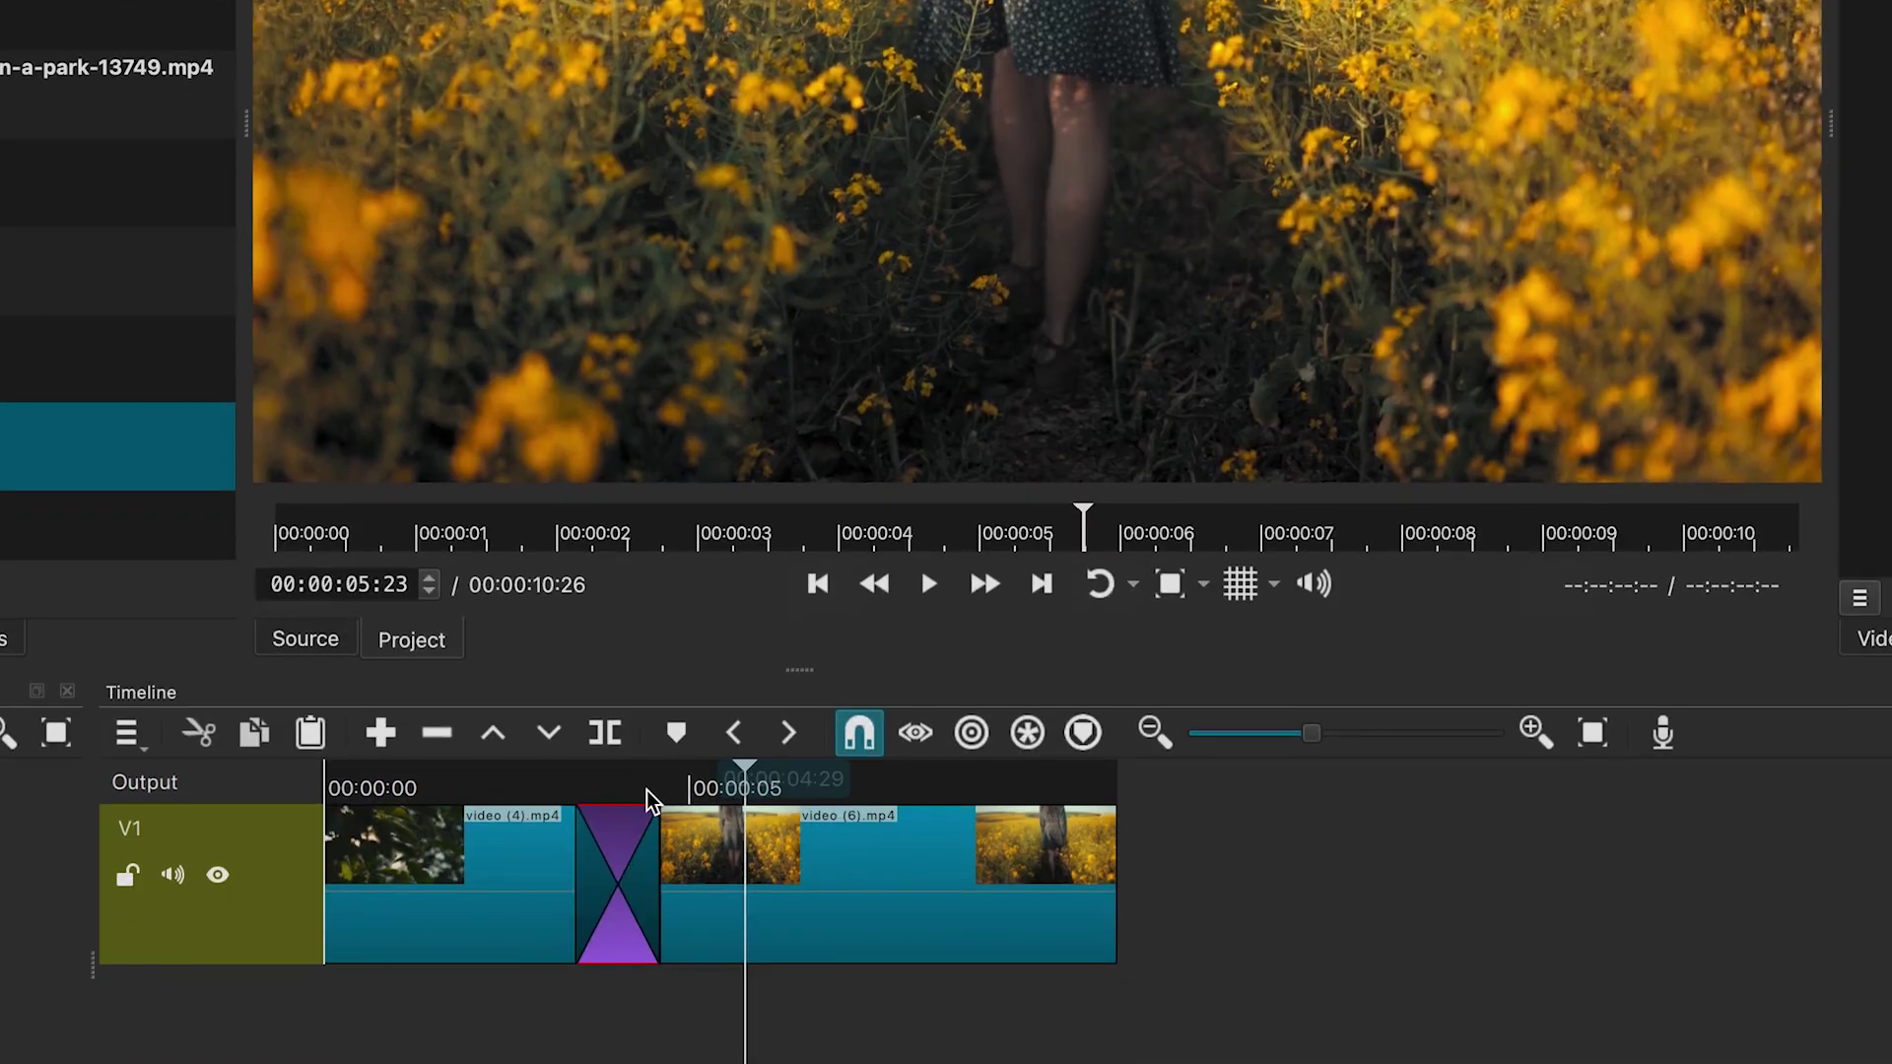
# Step: In the transition's Properties, try several wipes and settle on Matrix Waterfall Vertical
pyautogui.rightClick(612, 870)
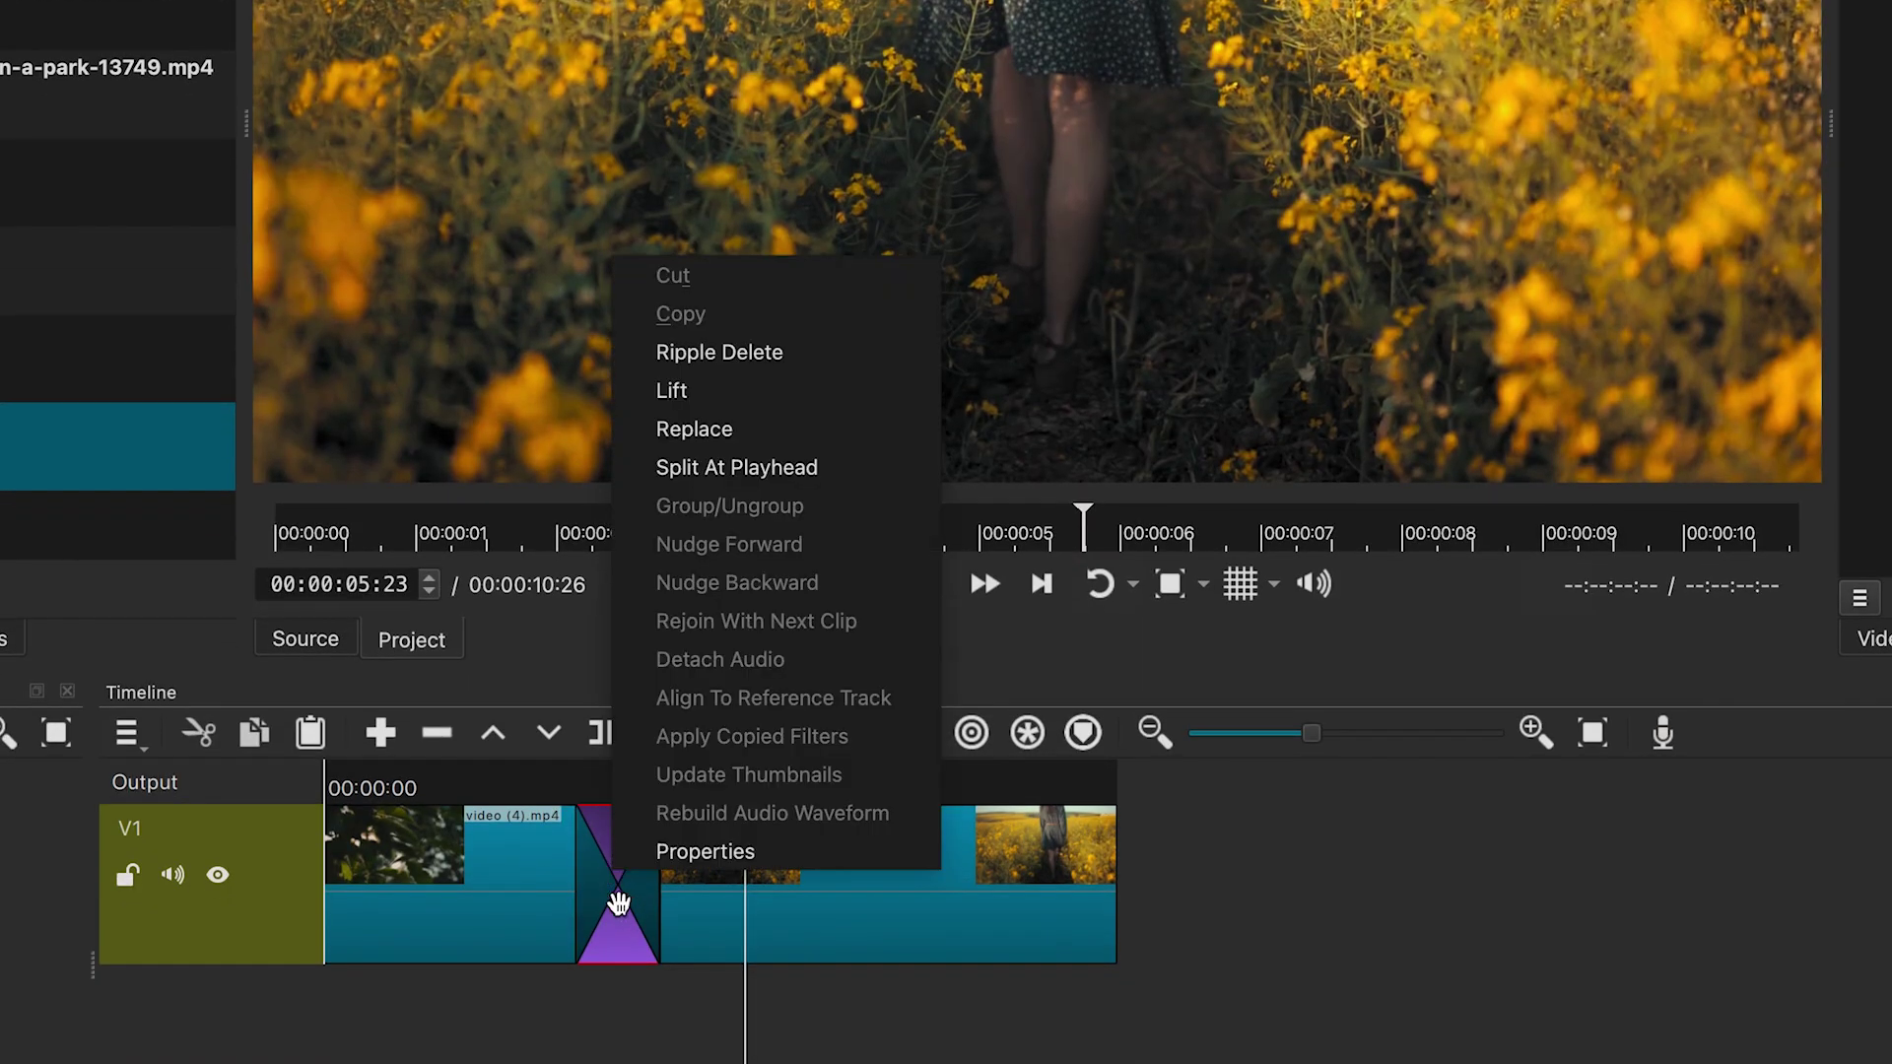
pyautogui.click(719, 857)
pyautogui.click(610, 789)
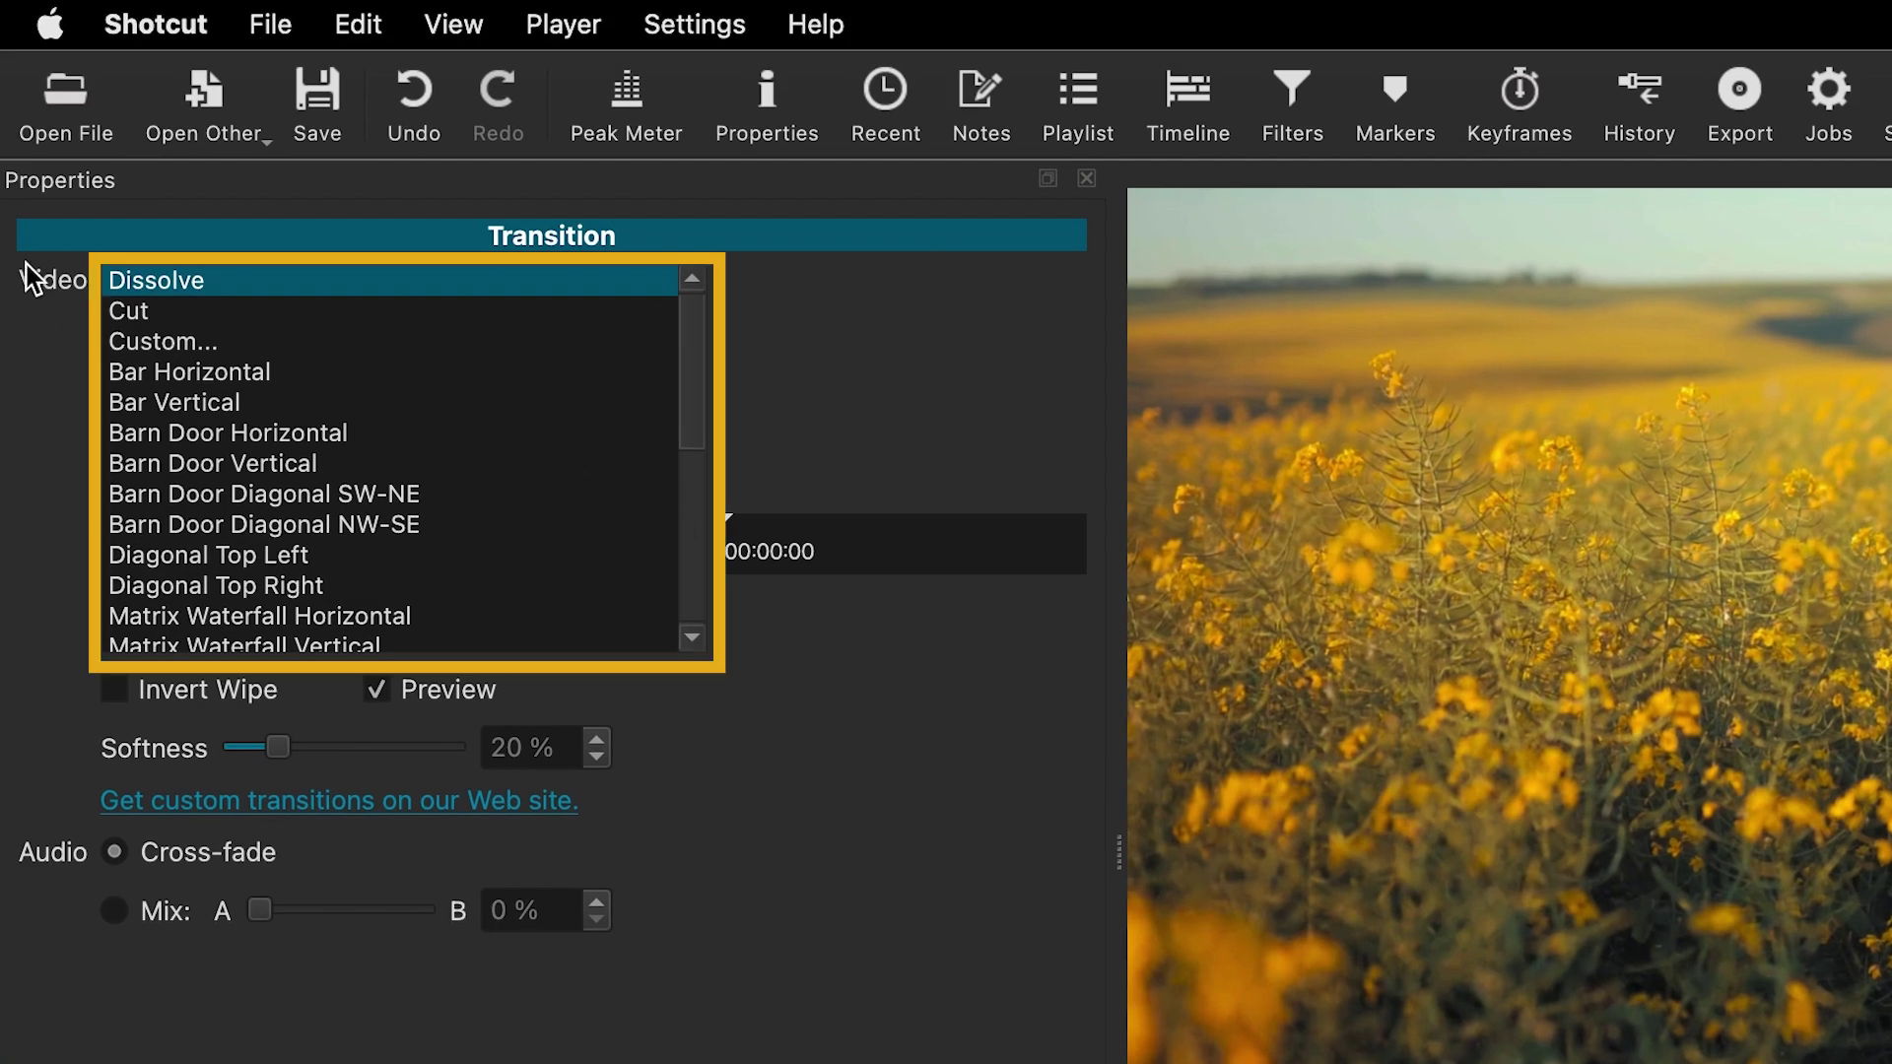
pyautogui.moveTo(697, 396); pyautogui.dragTo(700, 357)
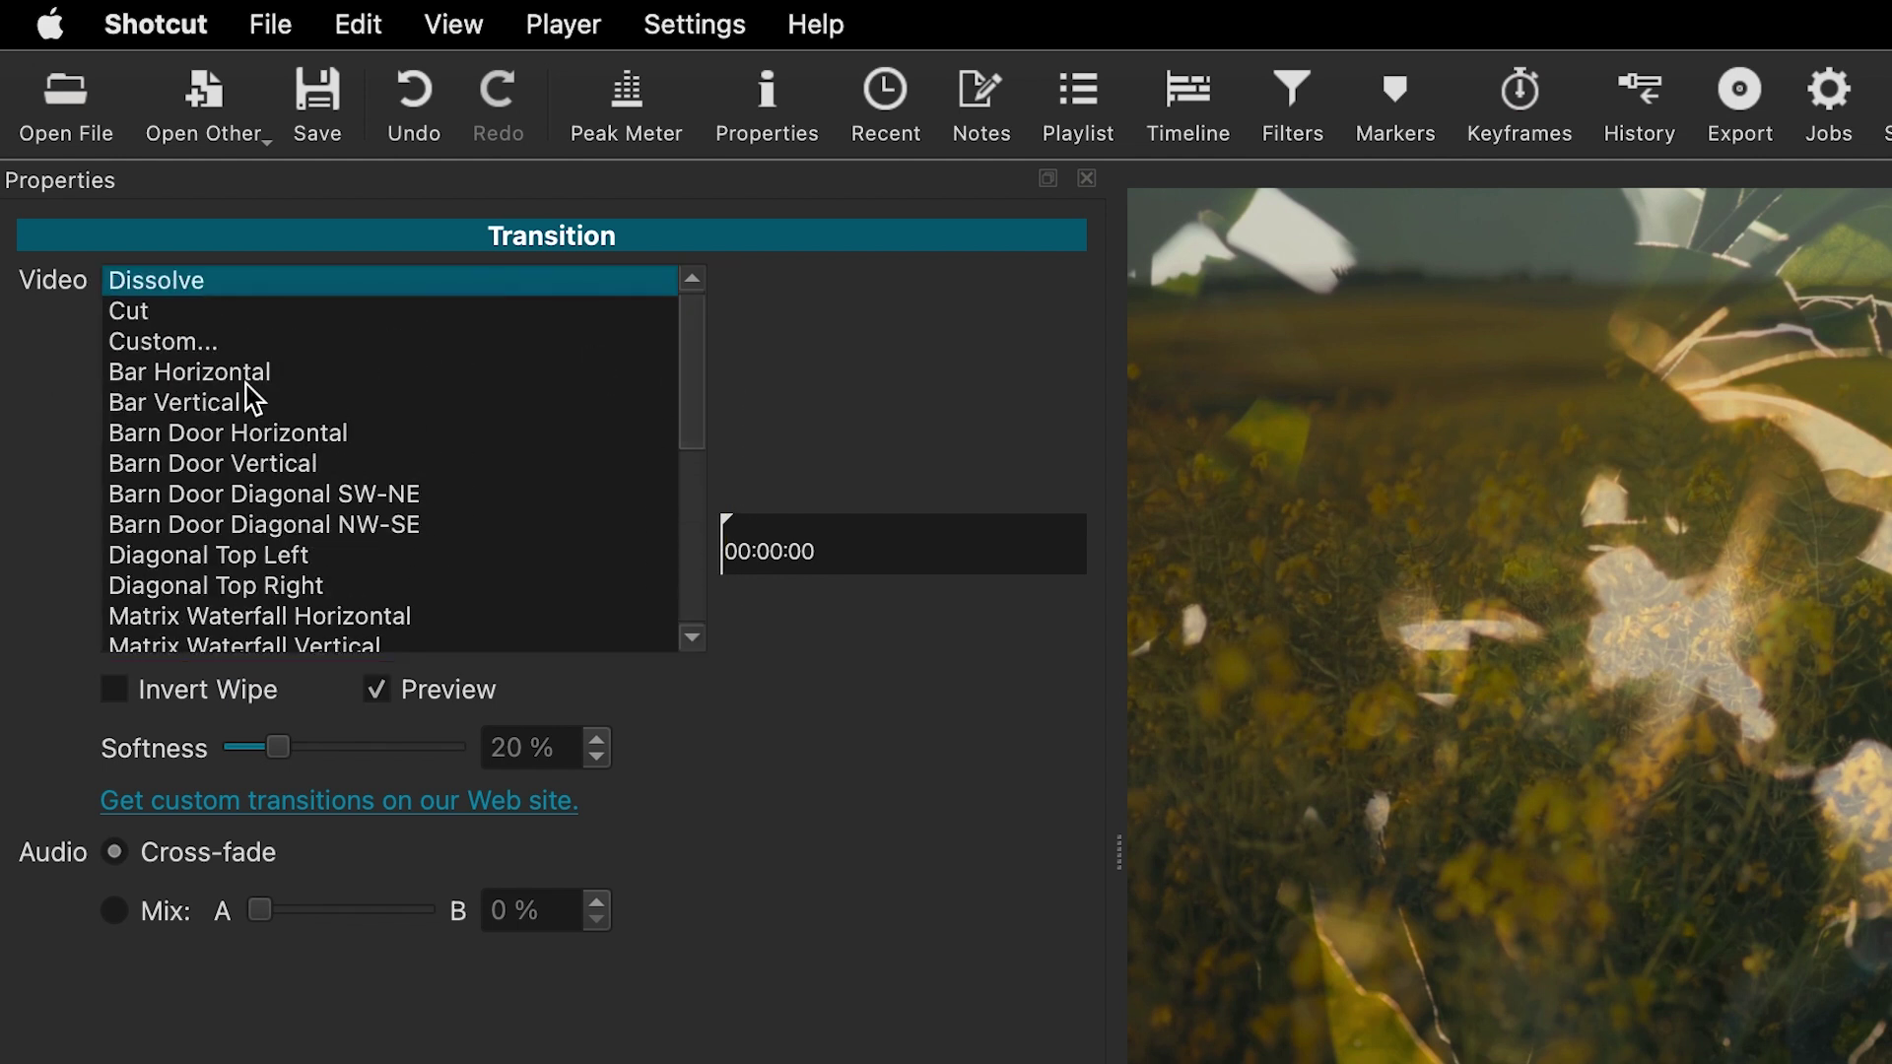
pyautogui.click(252, 374)
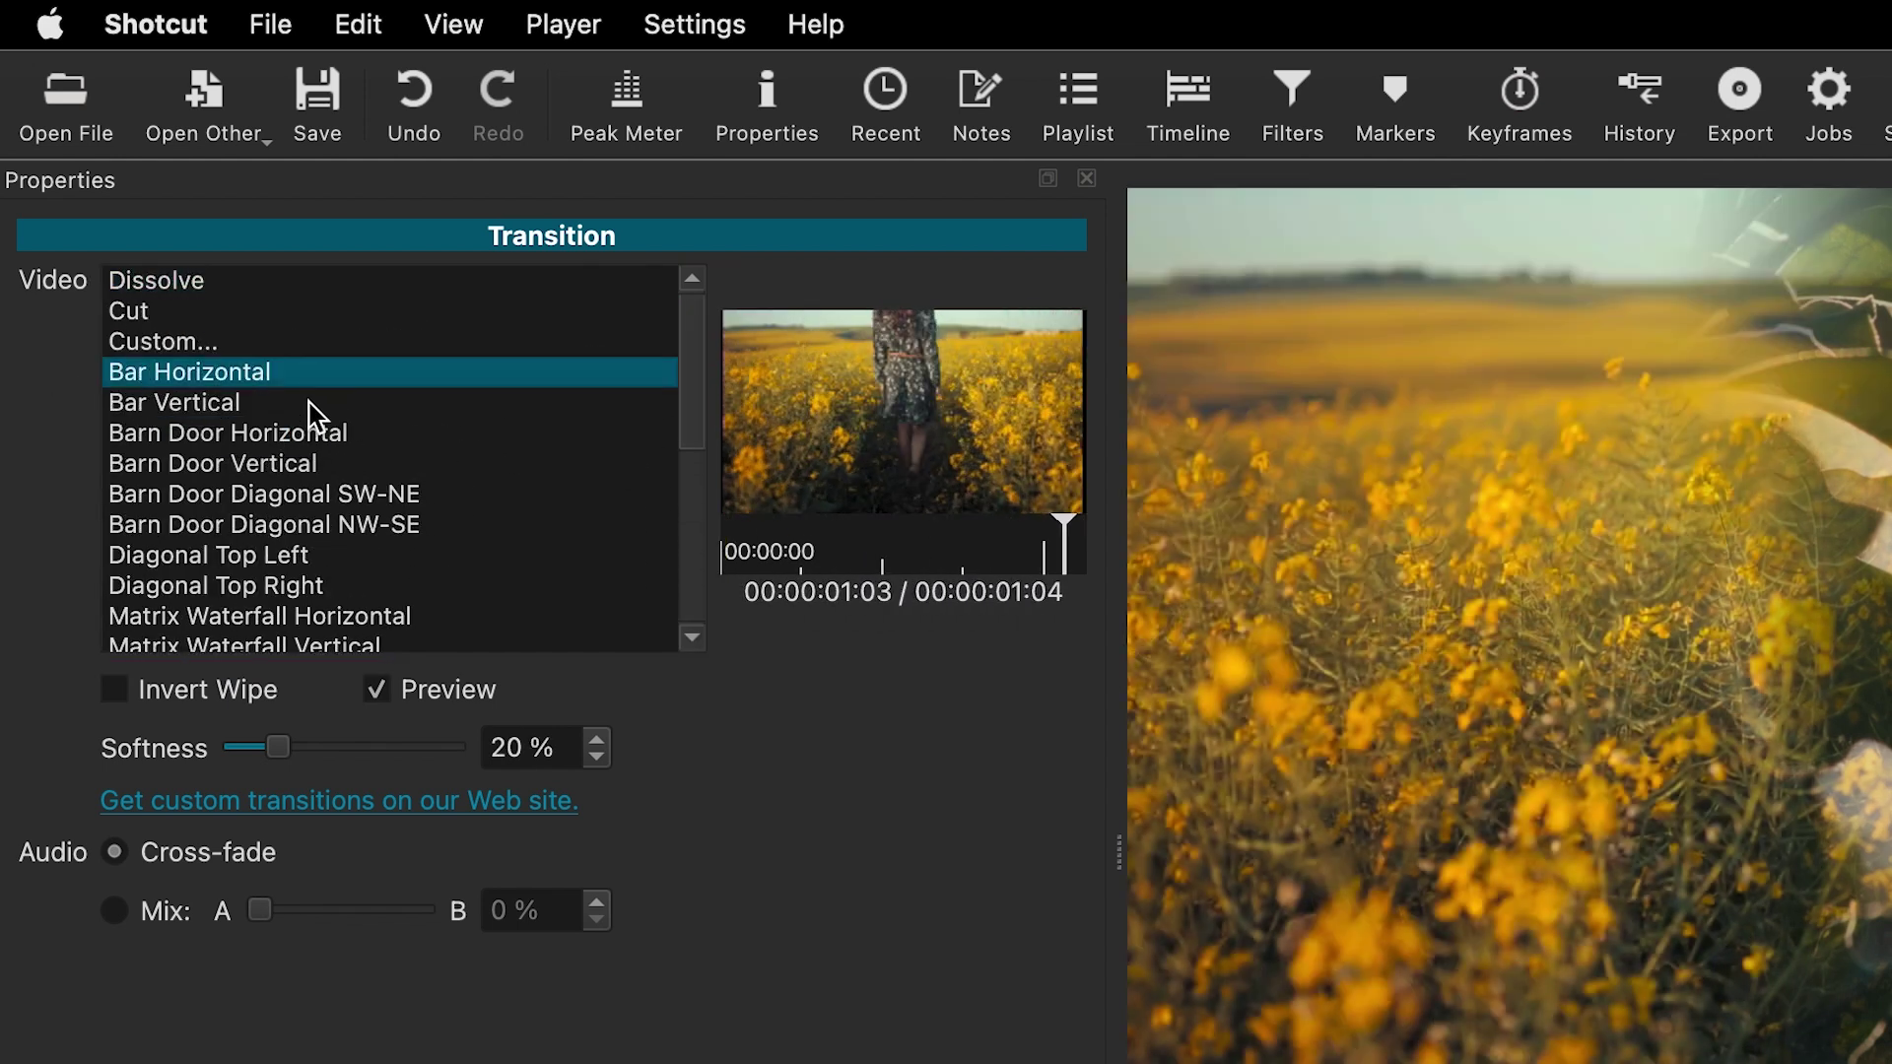
pyautogui.click(209, 411)
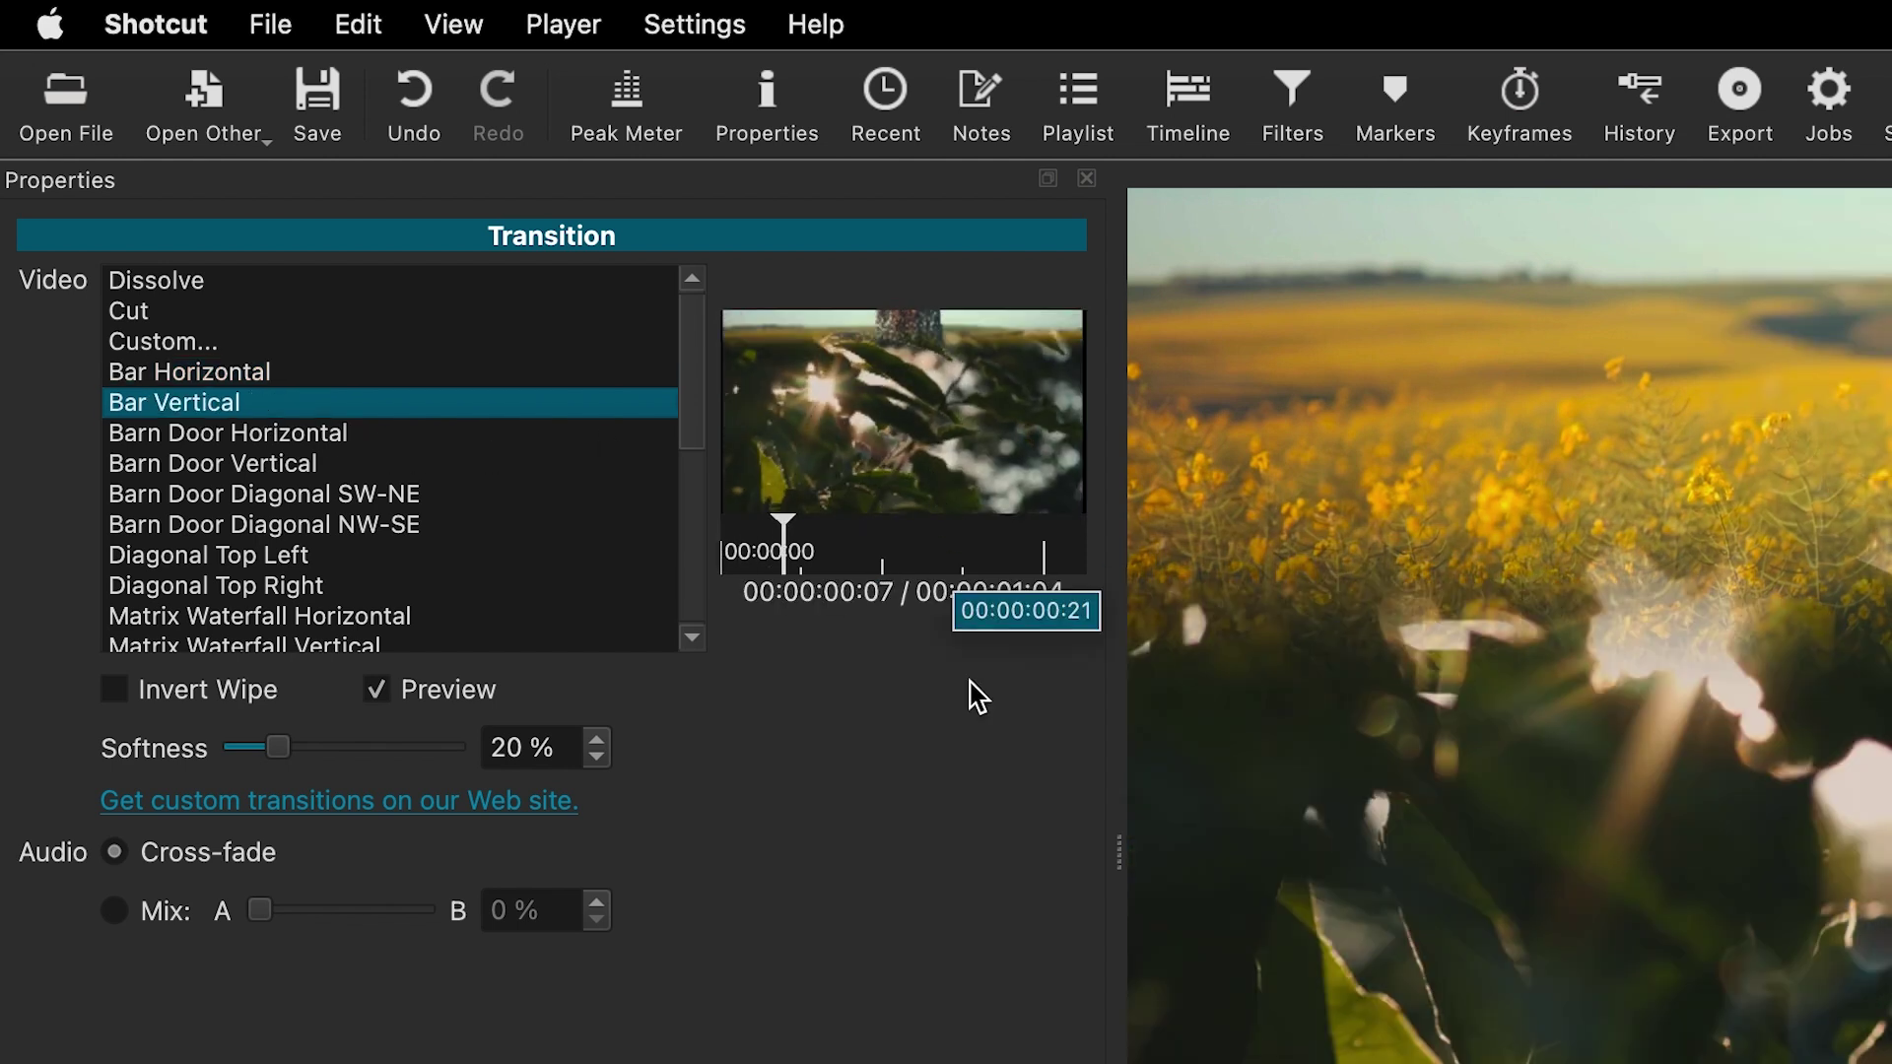
pyautogui.click(263, 490)
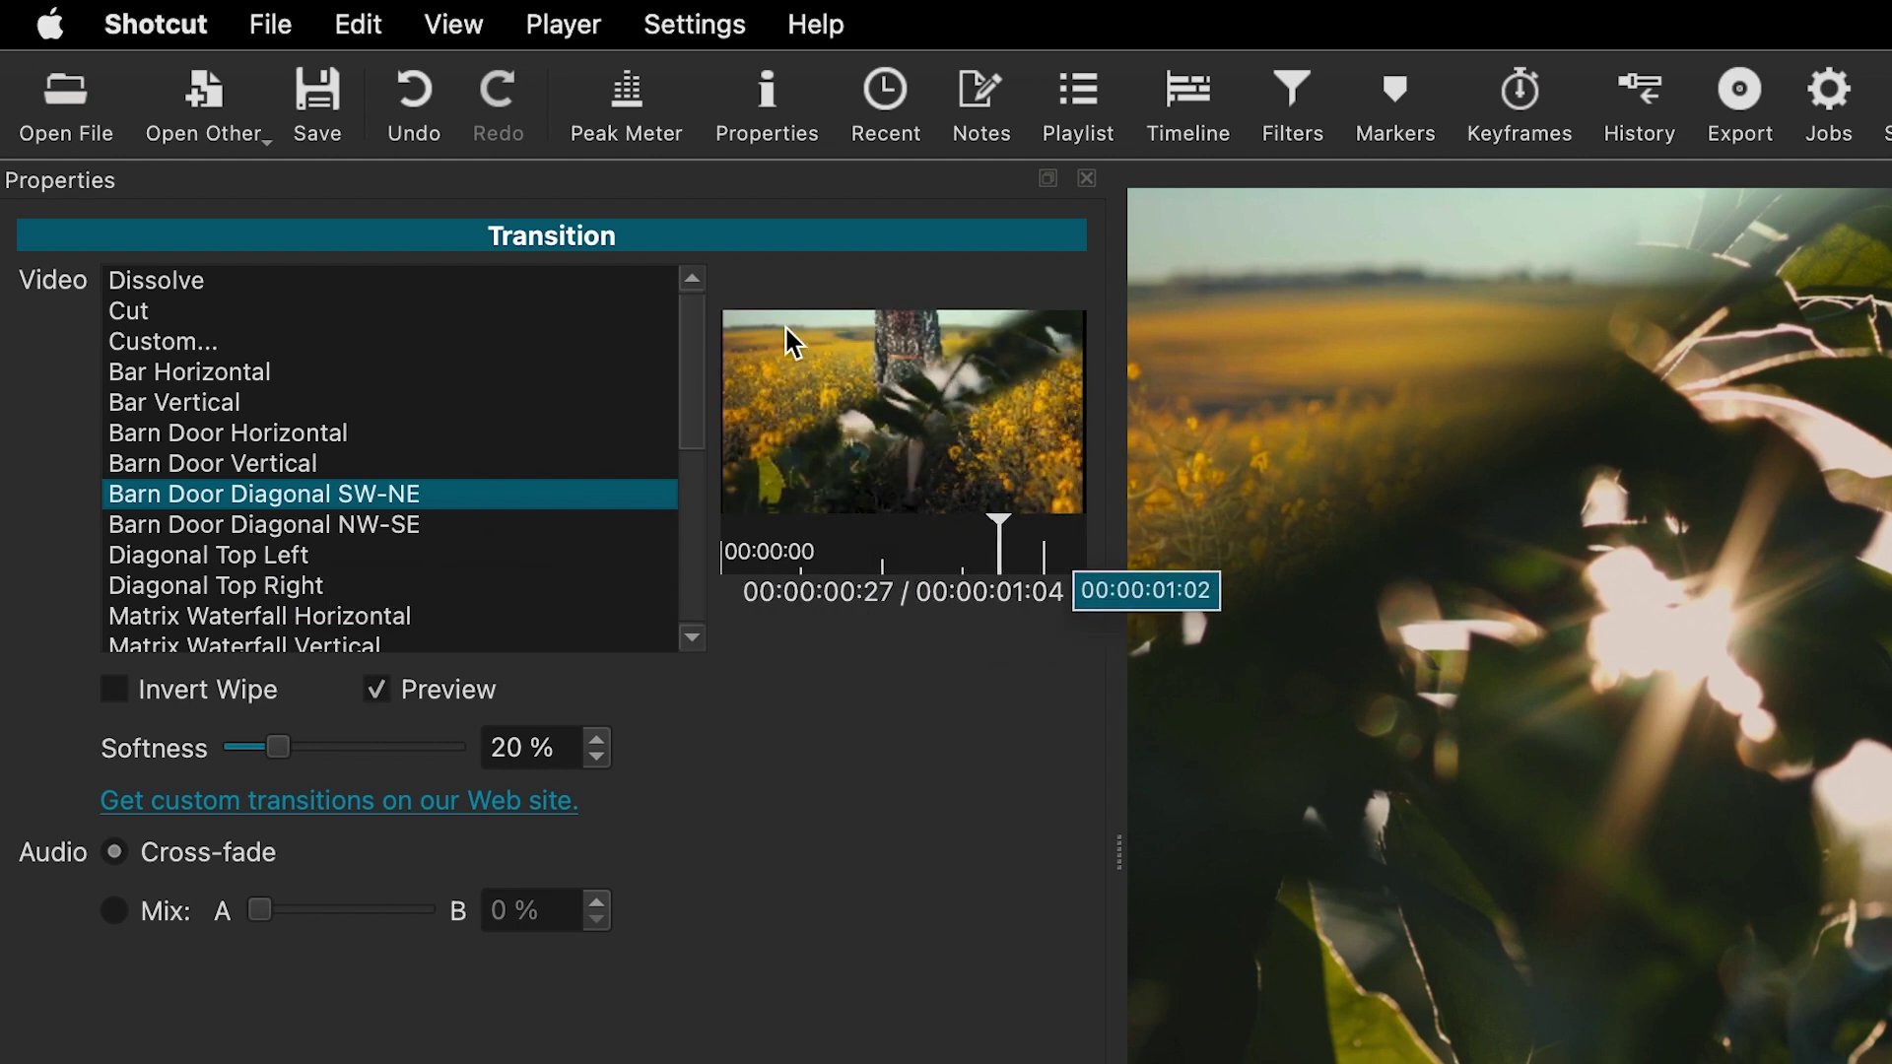
pyautogui.scroll(-3, 689, 464)
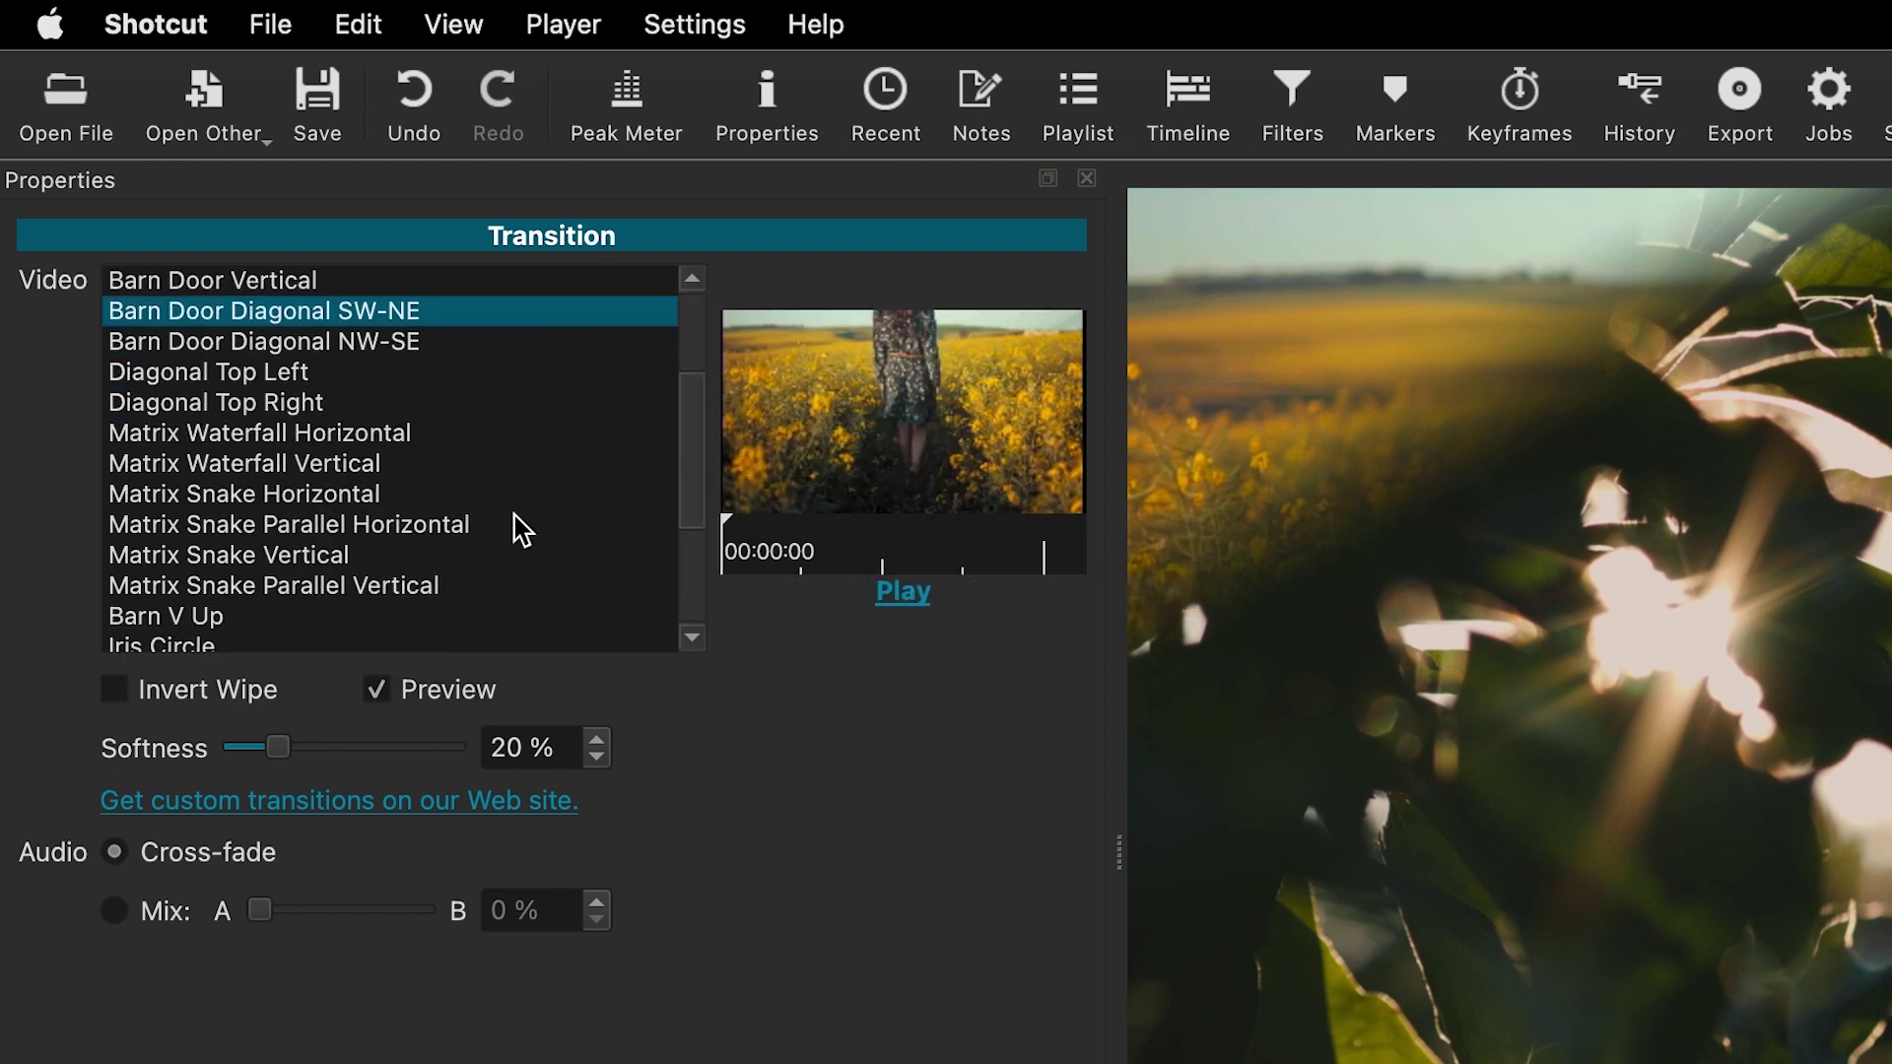
pyautogui.click(316, 466)
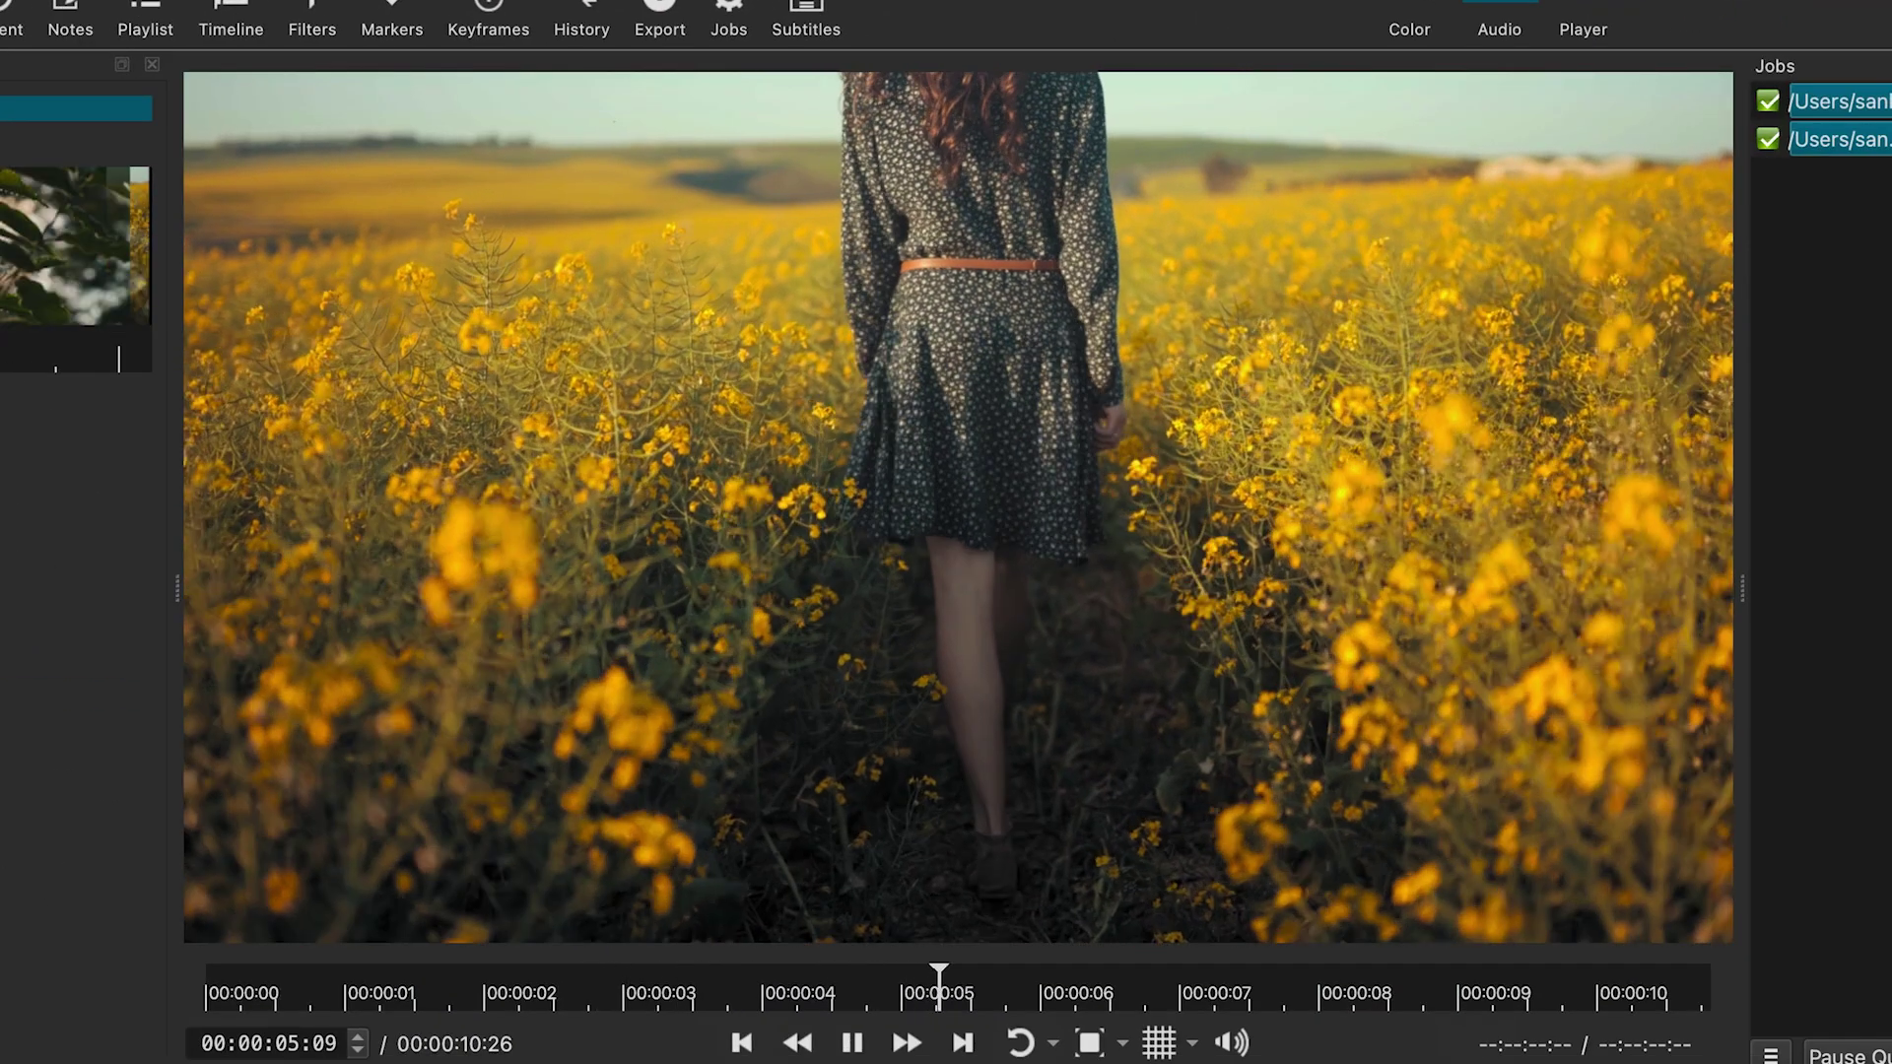
# Step: Replay the bar wipe transition, then tick Invert Wipe to reverse its direction
pyautogui.press('space')
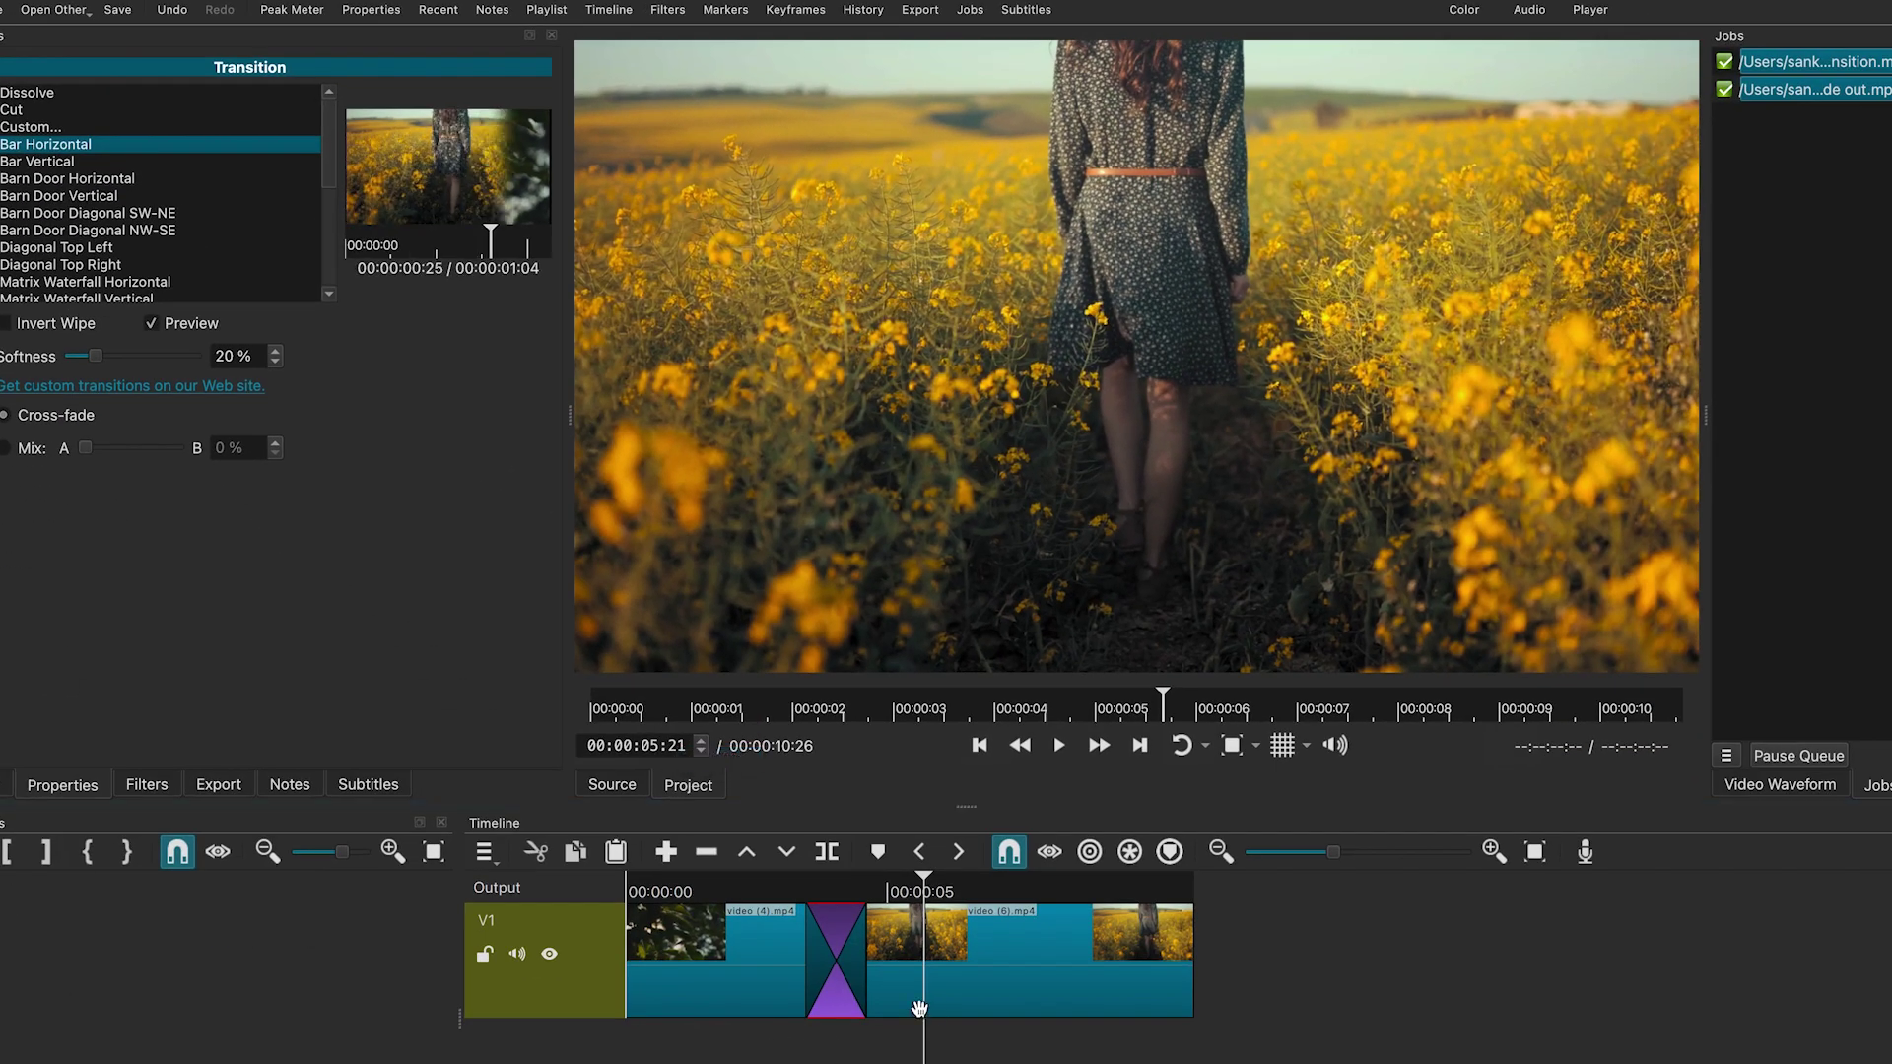
pyautogui.click(785, 893)
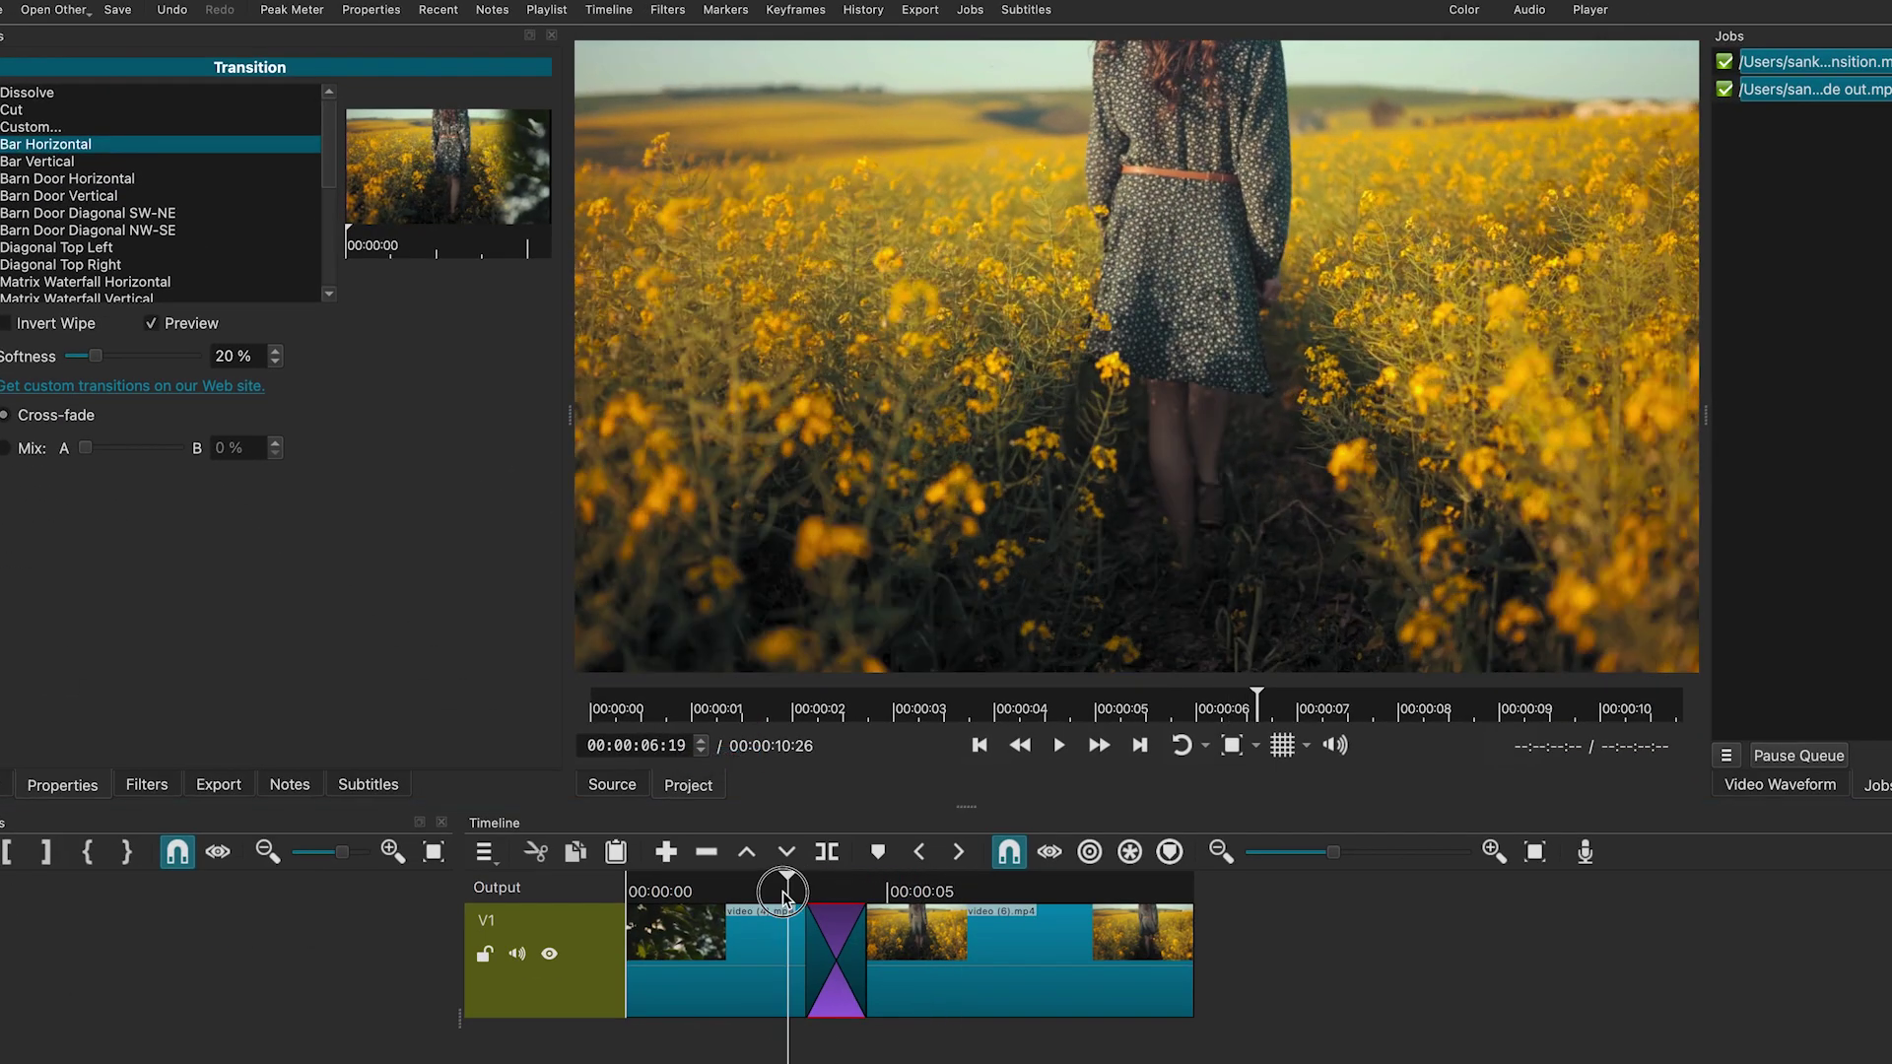
pyautogui.press('space')
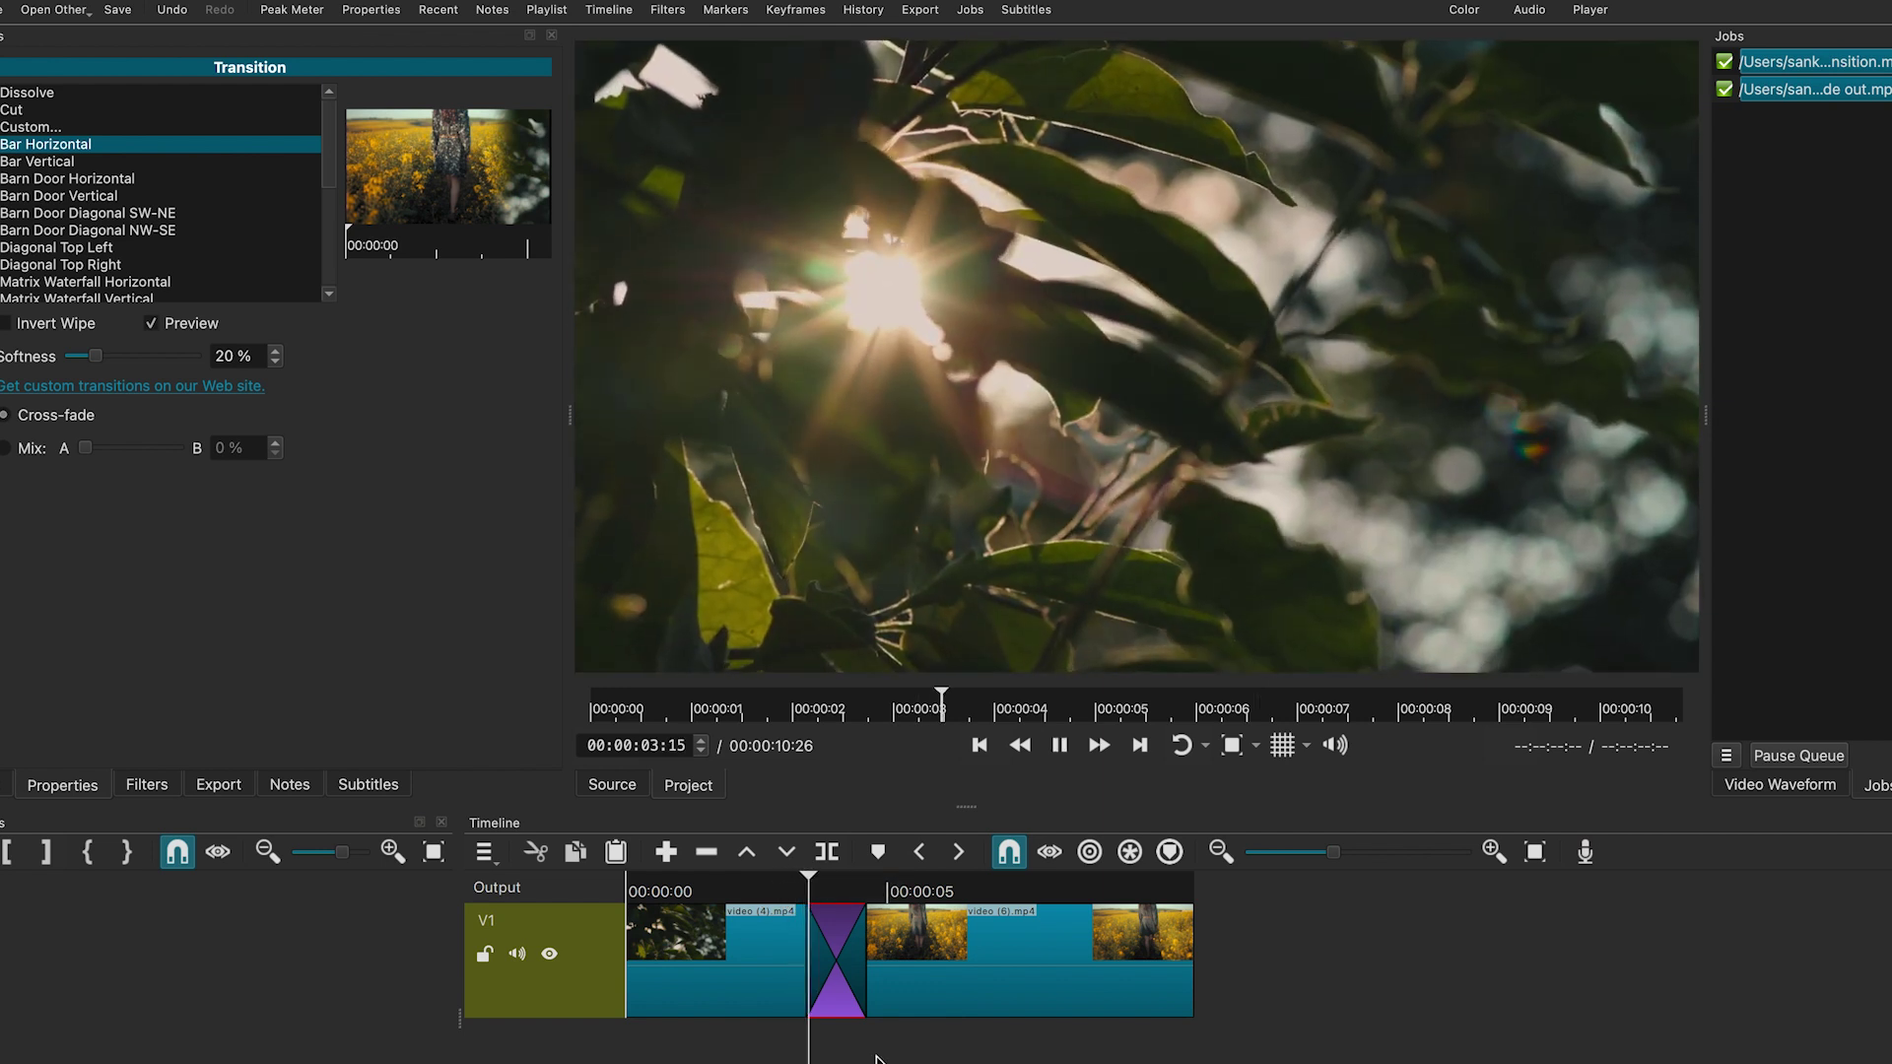
pyautogui.press('space')
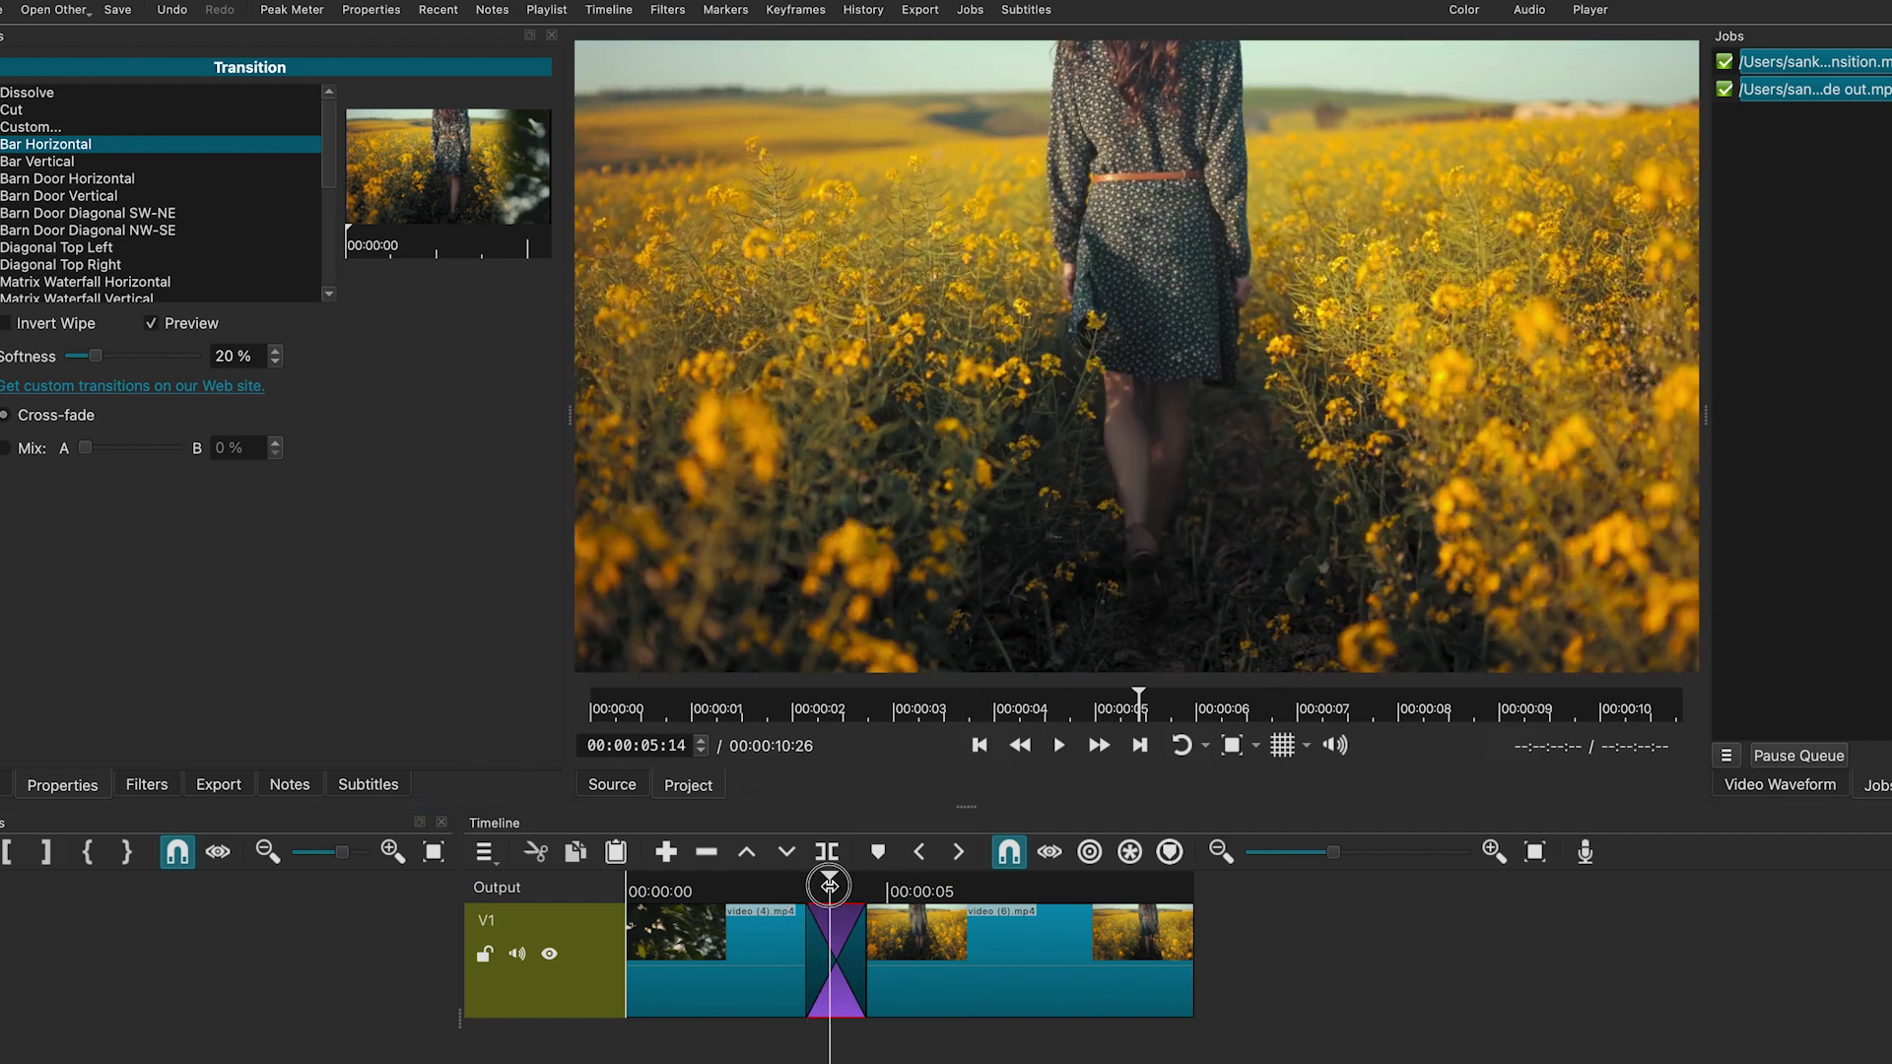
pyautogui.click(836, 889)
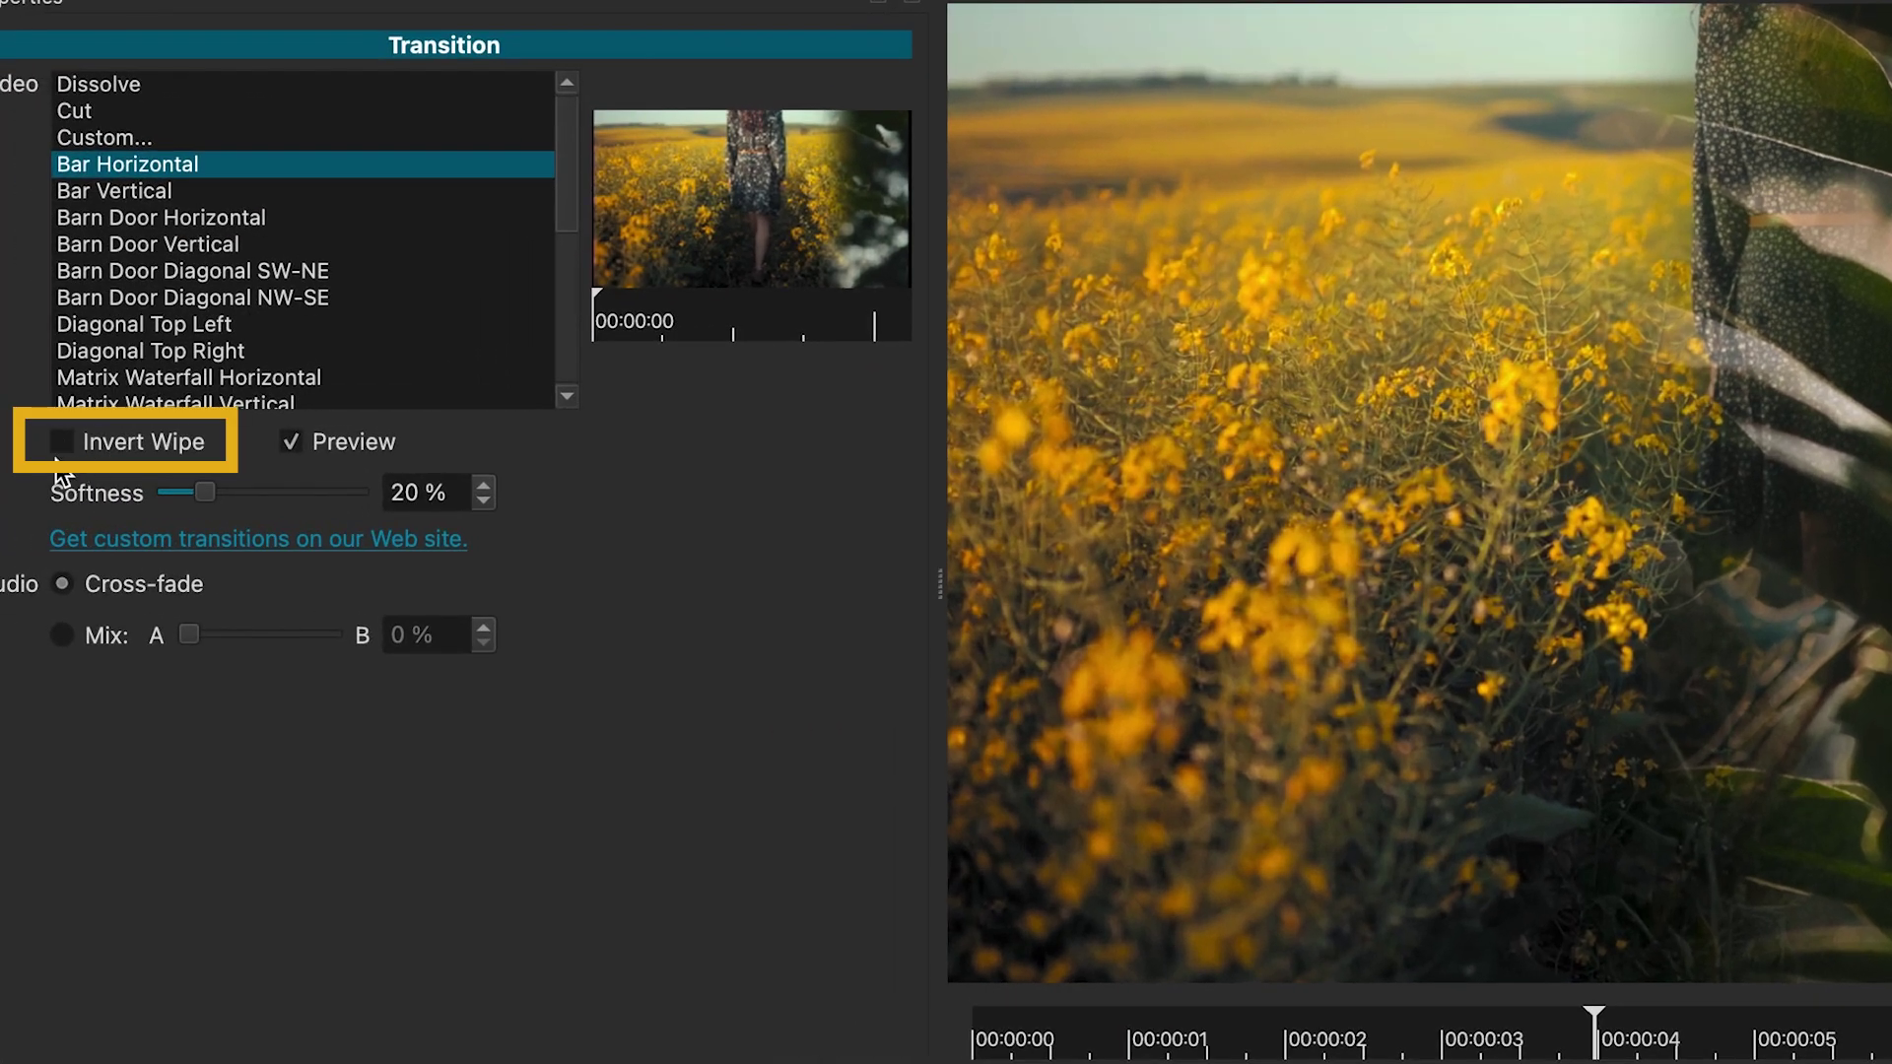
pyautogui.click(64, 445)
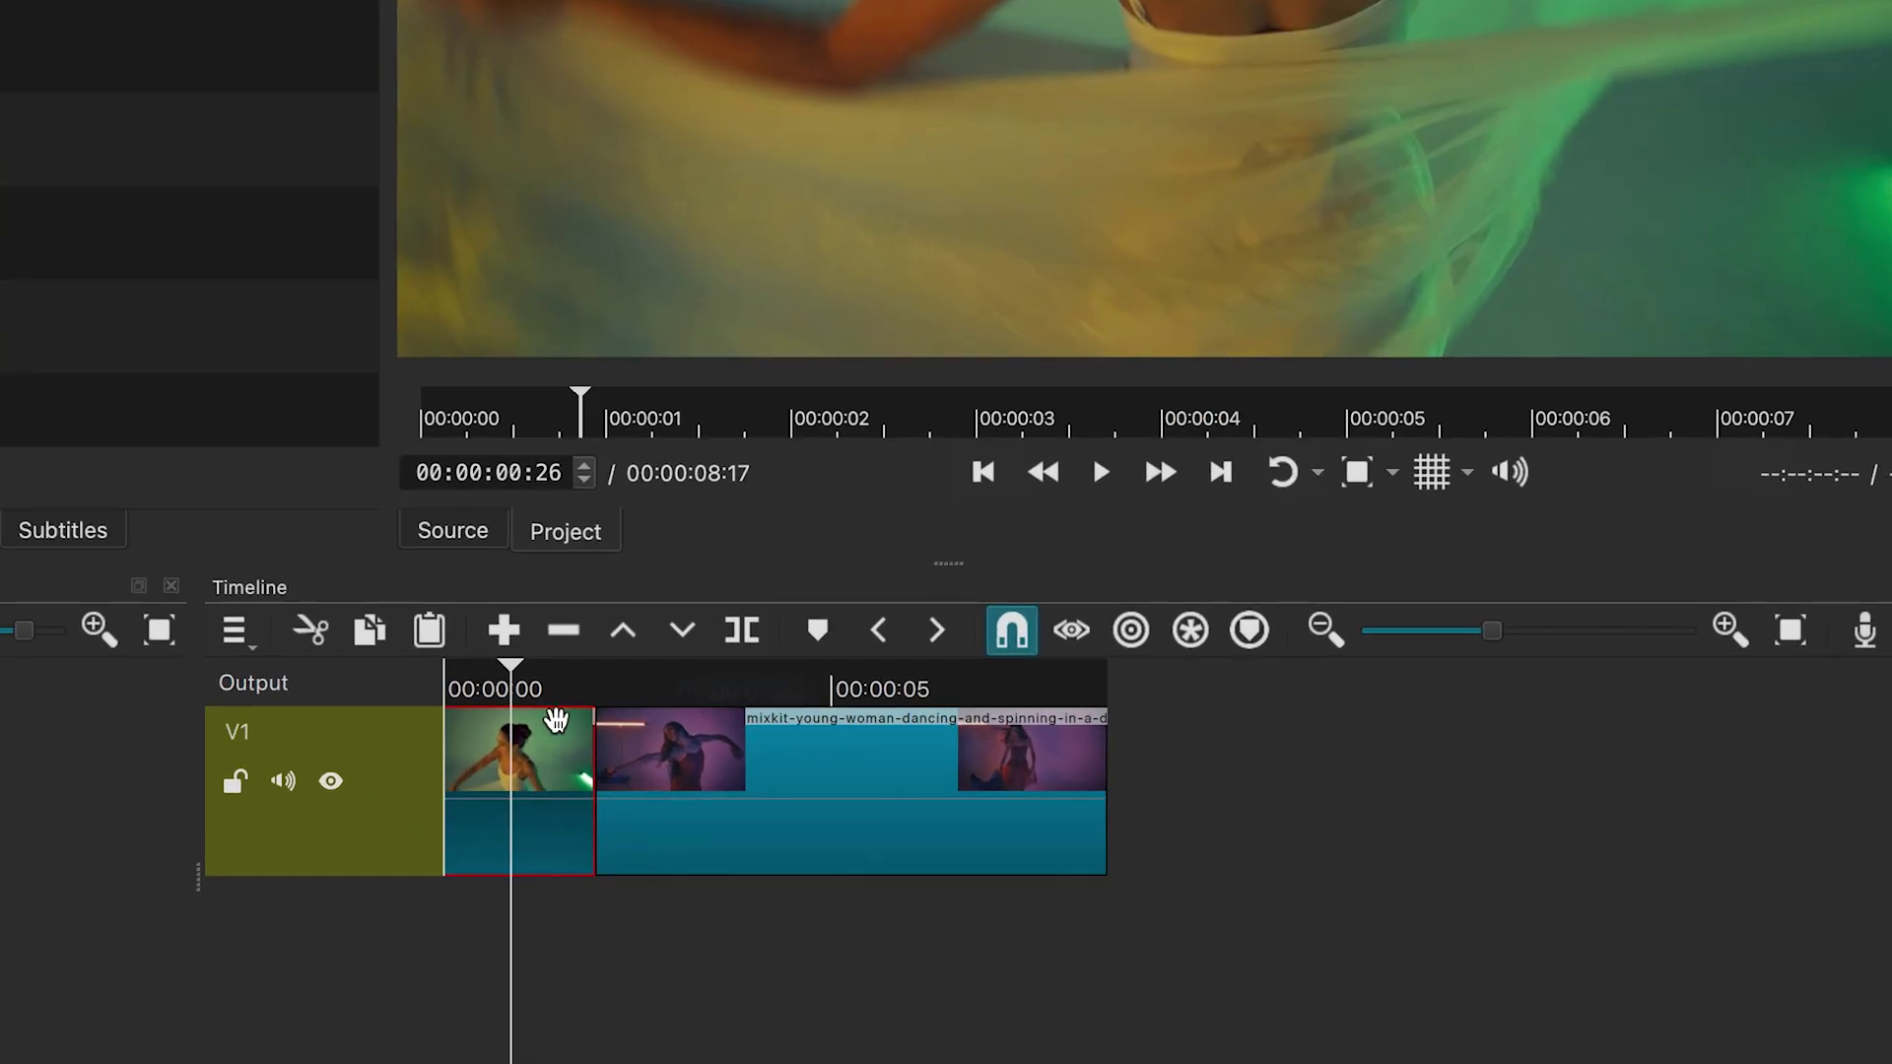
# Step: Search the ballerina clip's filters for 'siz' and add Size, Position & Rotate
pyautogui.moveTo(509, 682); pyautogui.dragTo(539, 712)
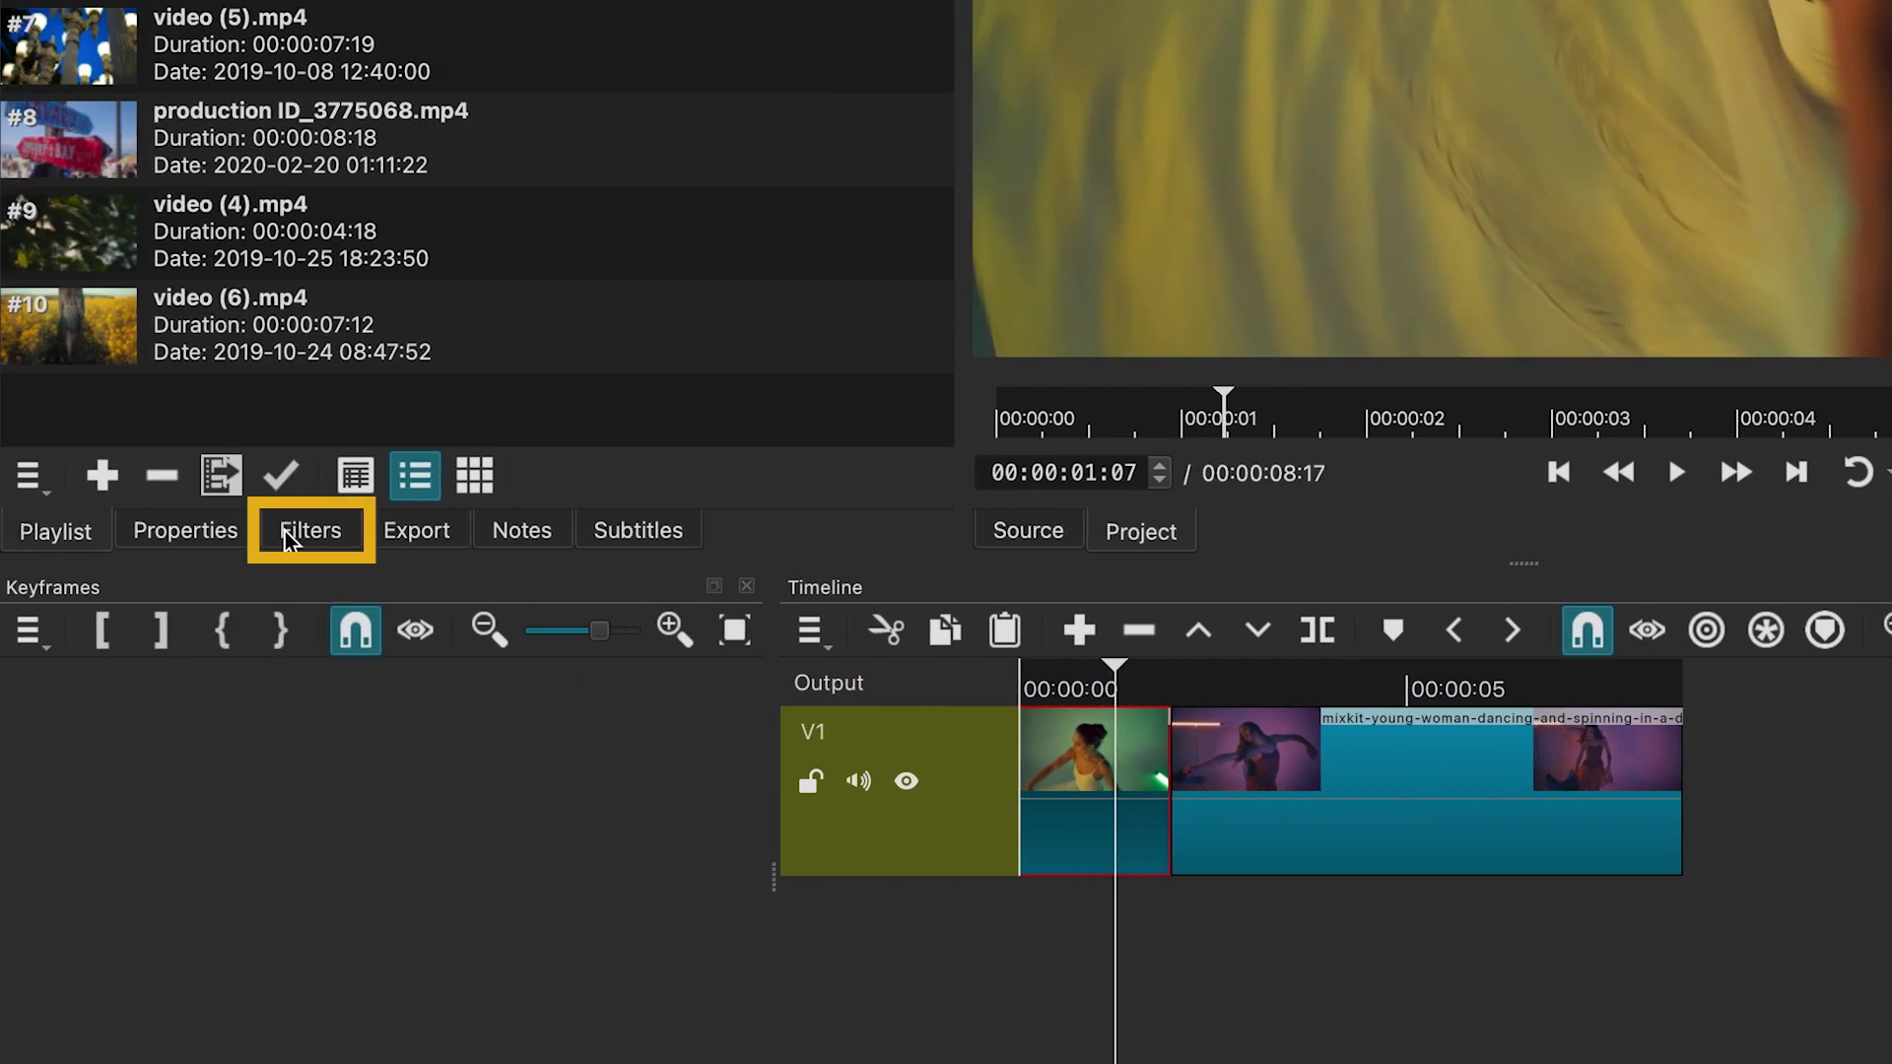
pyautogui.click(308, 529)
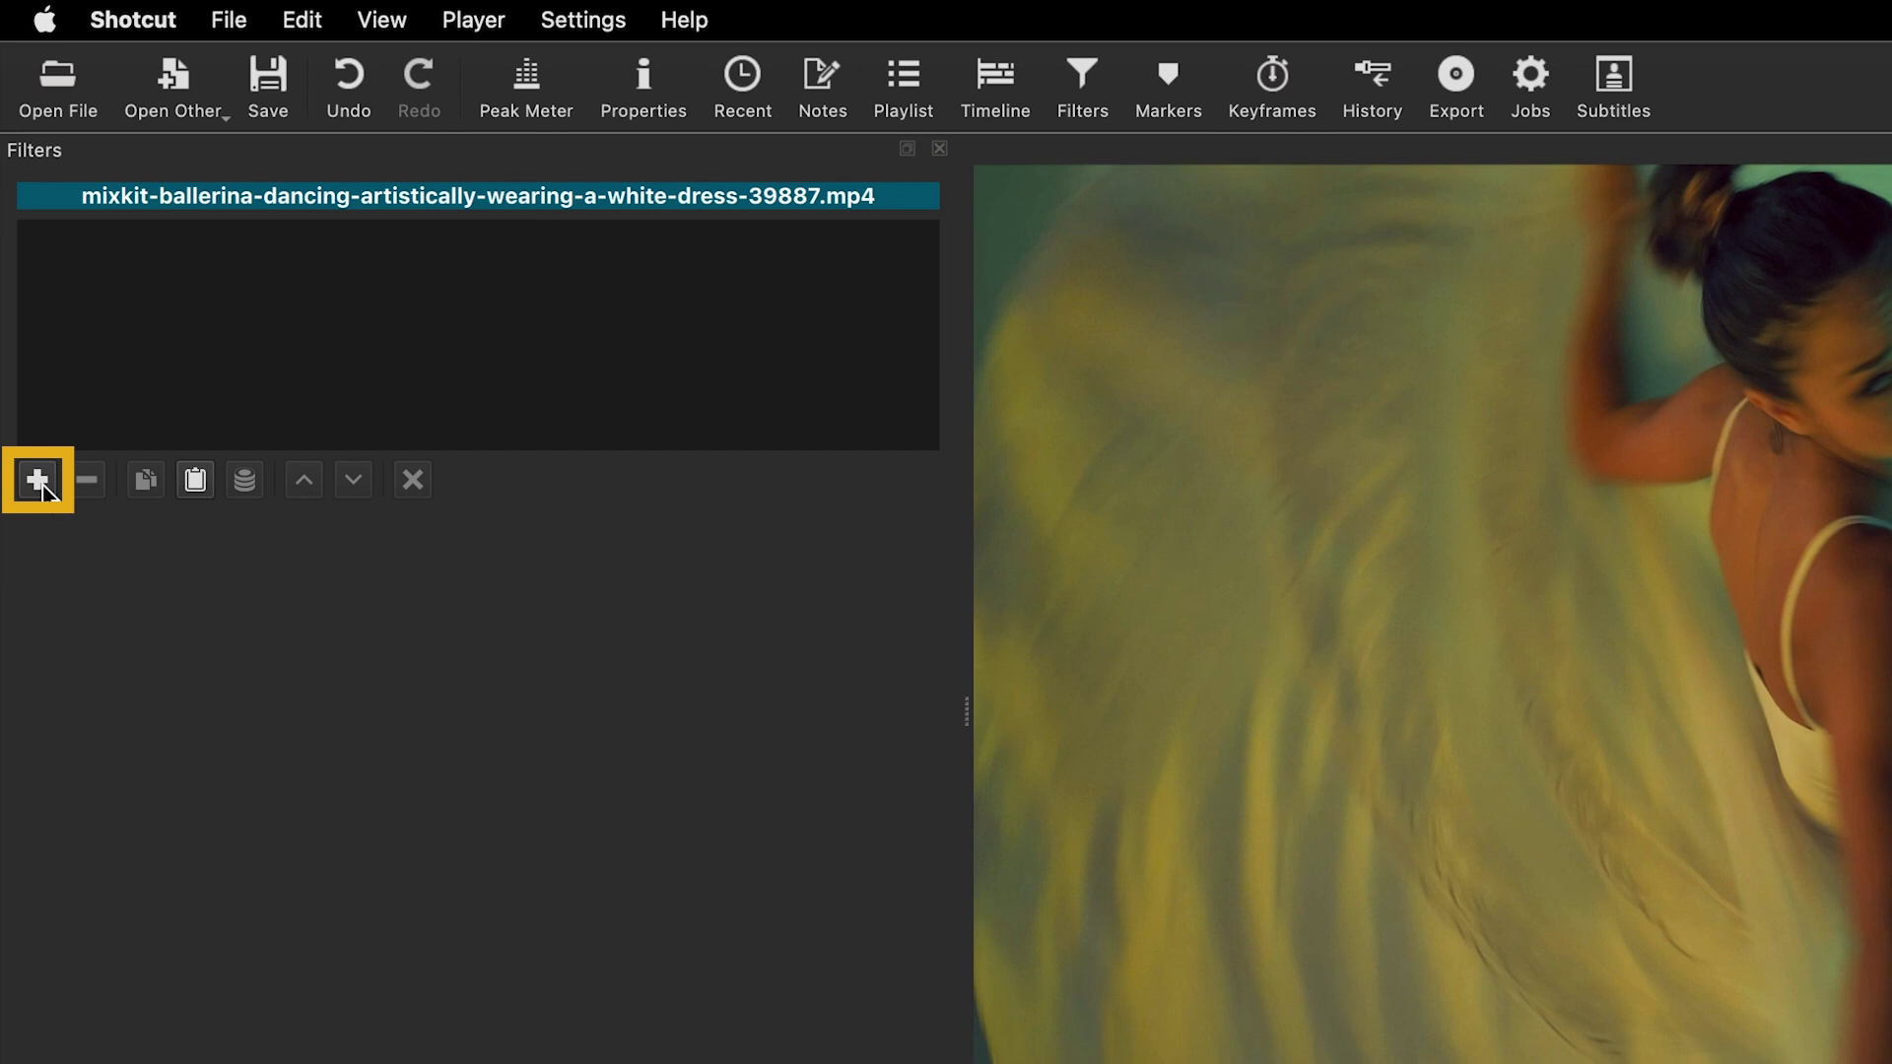
pyautogui.click(38, 480)
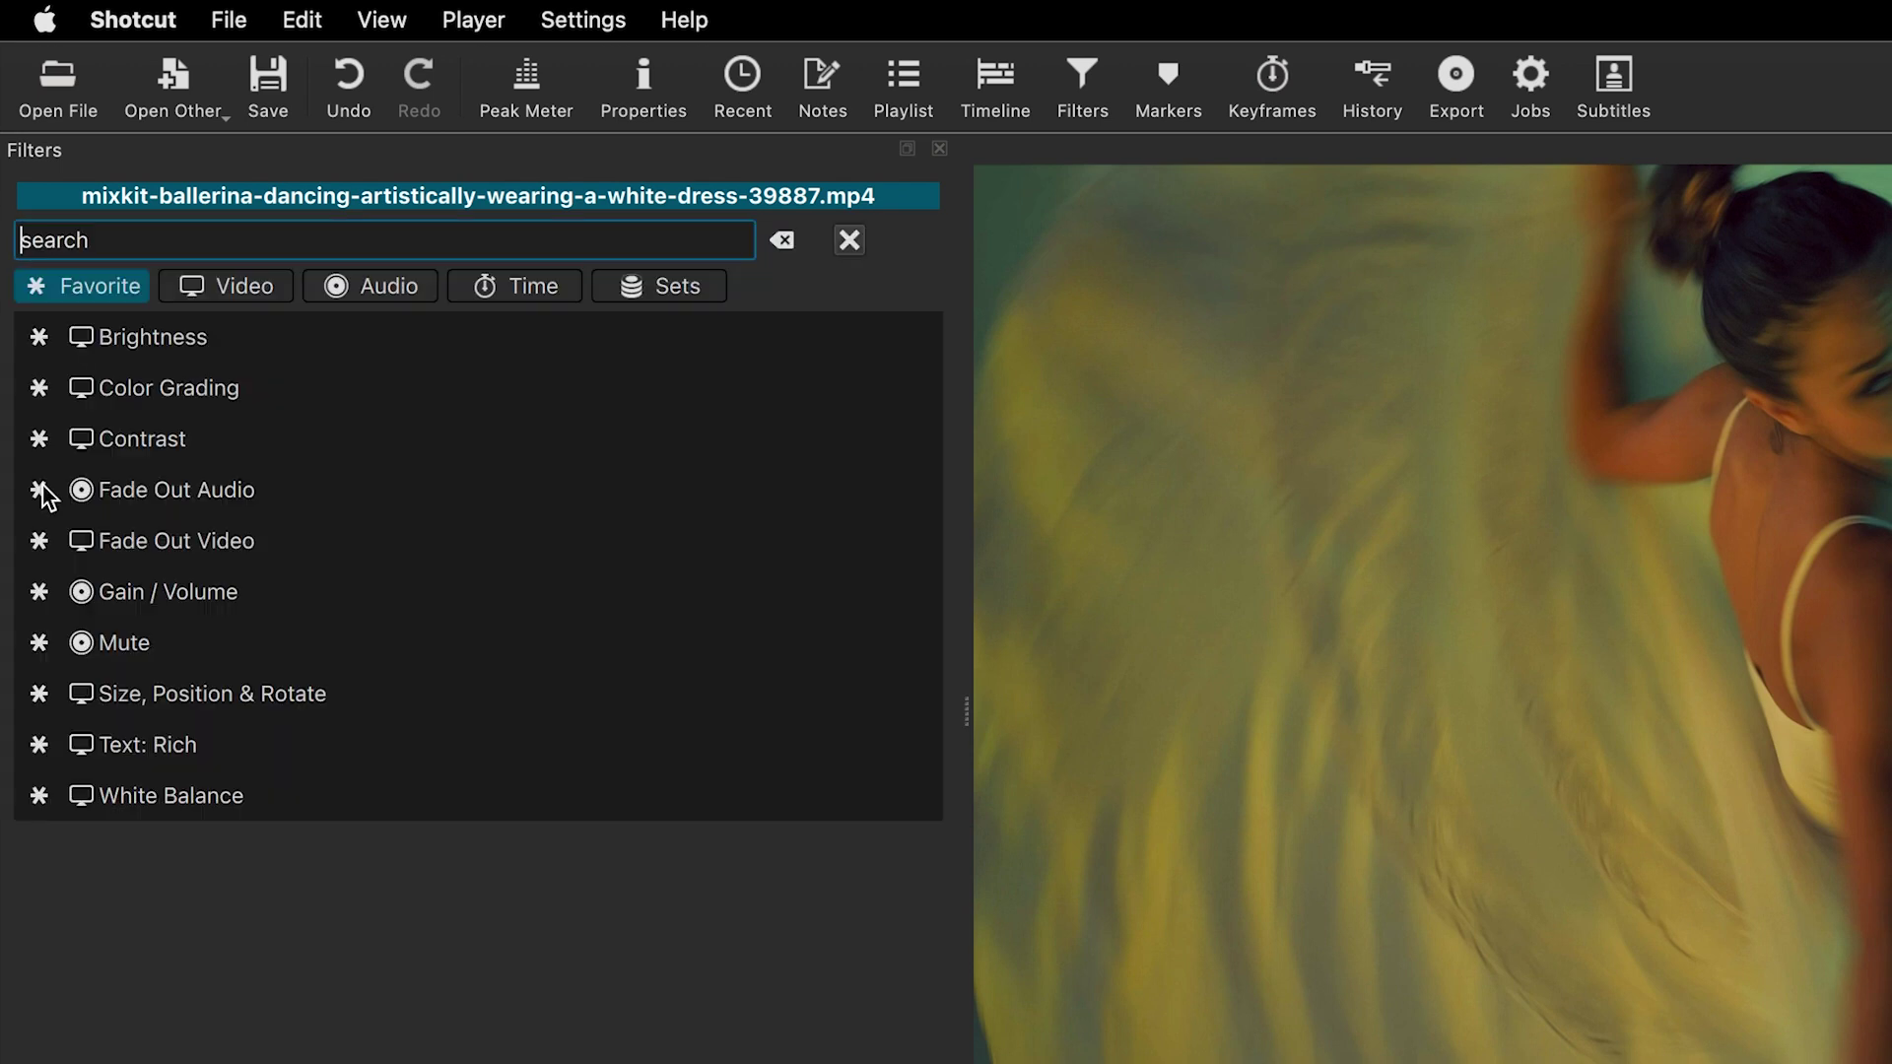
pyautogui.write('size')
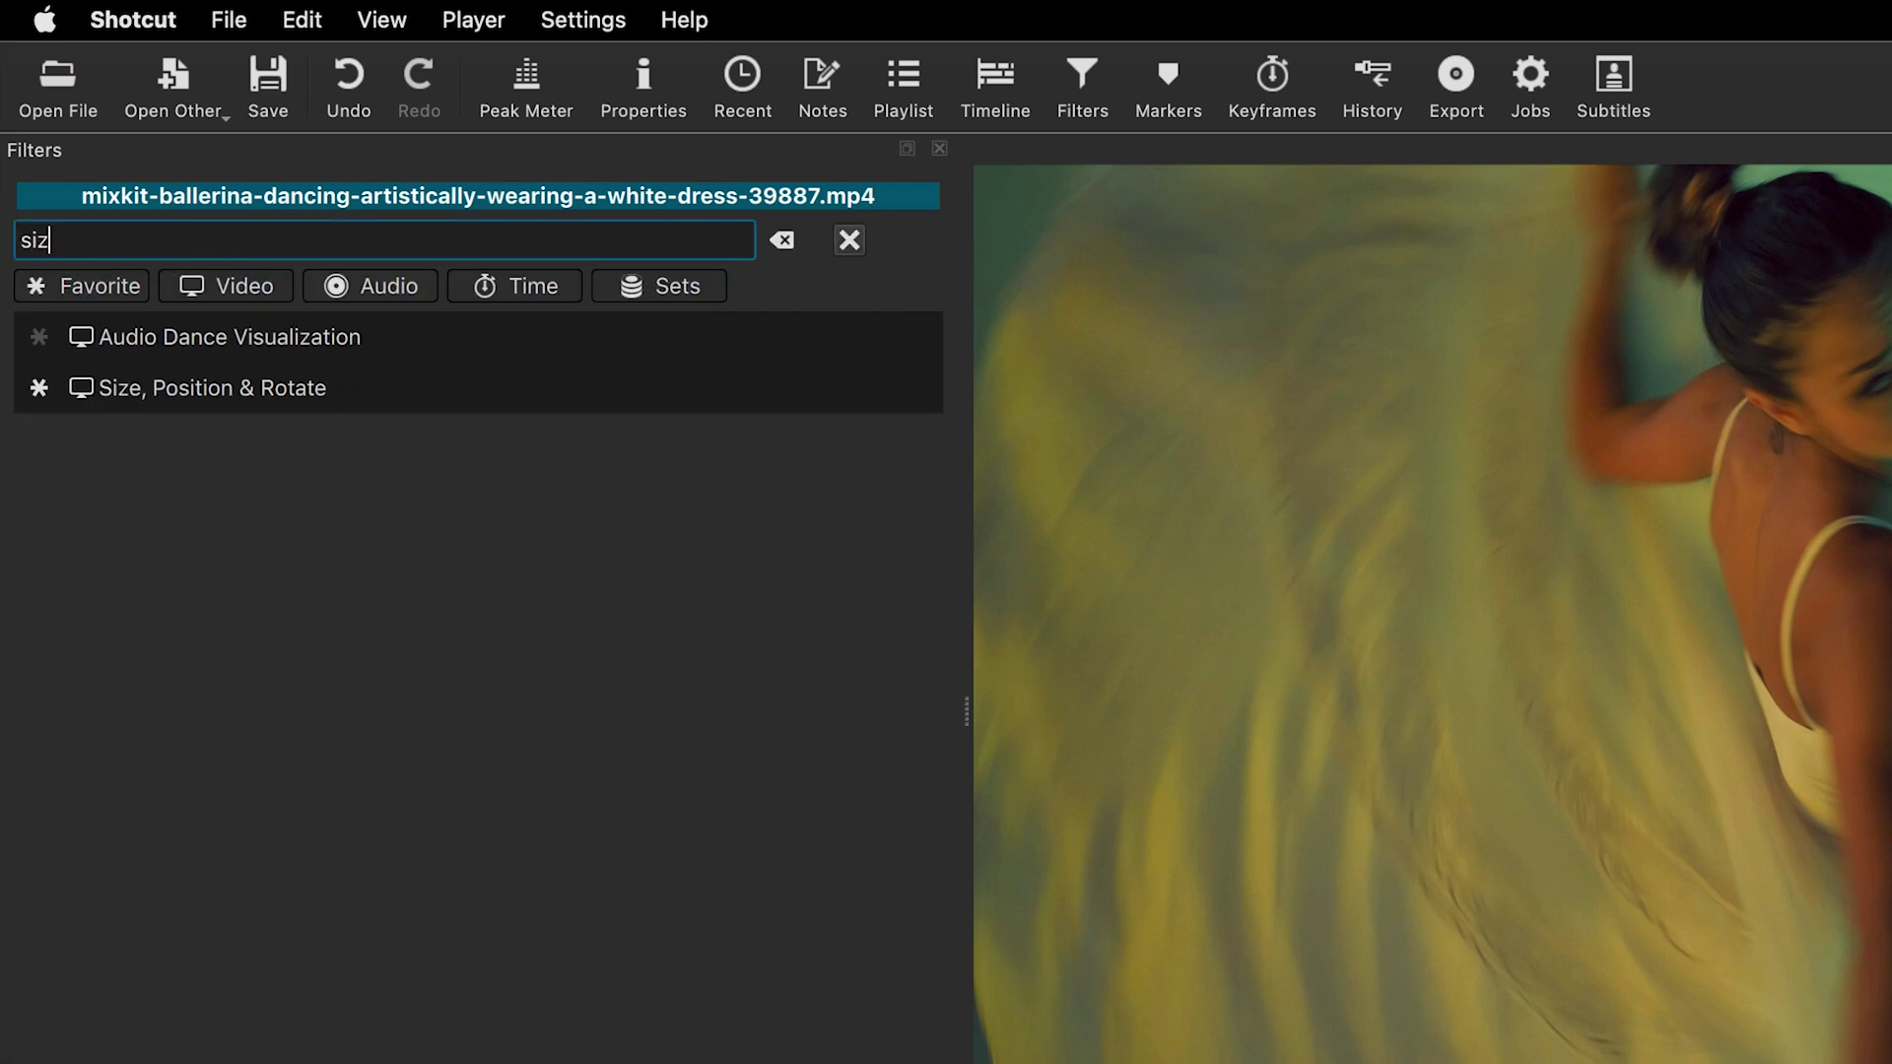
pyautogui.click(256, 398)
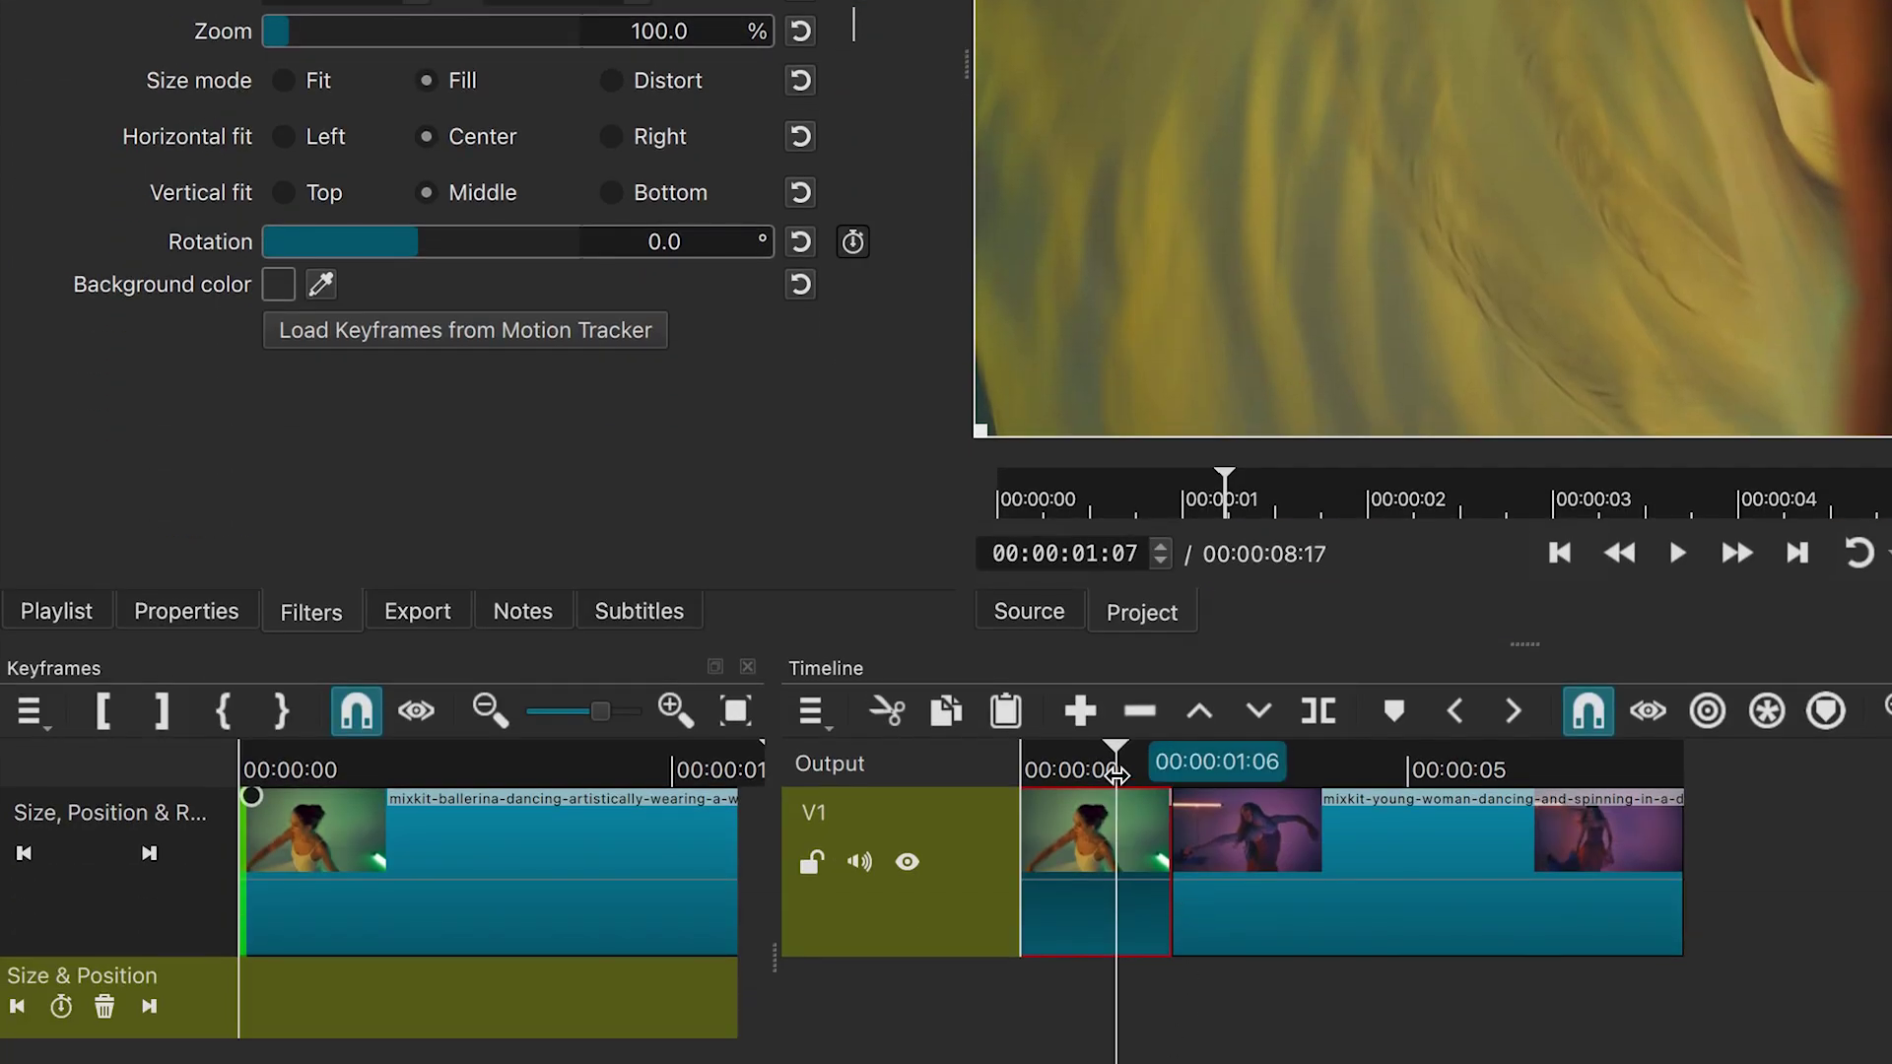
# Step: On the ballerina clip's last frame, raise the Size, Position & Rotate zoom to about 400%
pyautogui.click(1174, 800)
pyautogui.moveTo(1179, 803); pyautogui.dragTo(1167, 796)
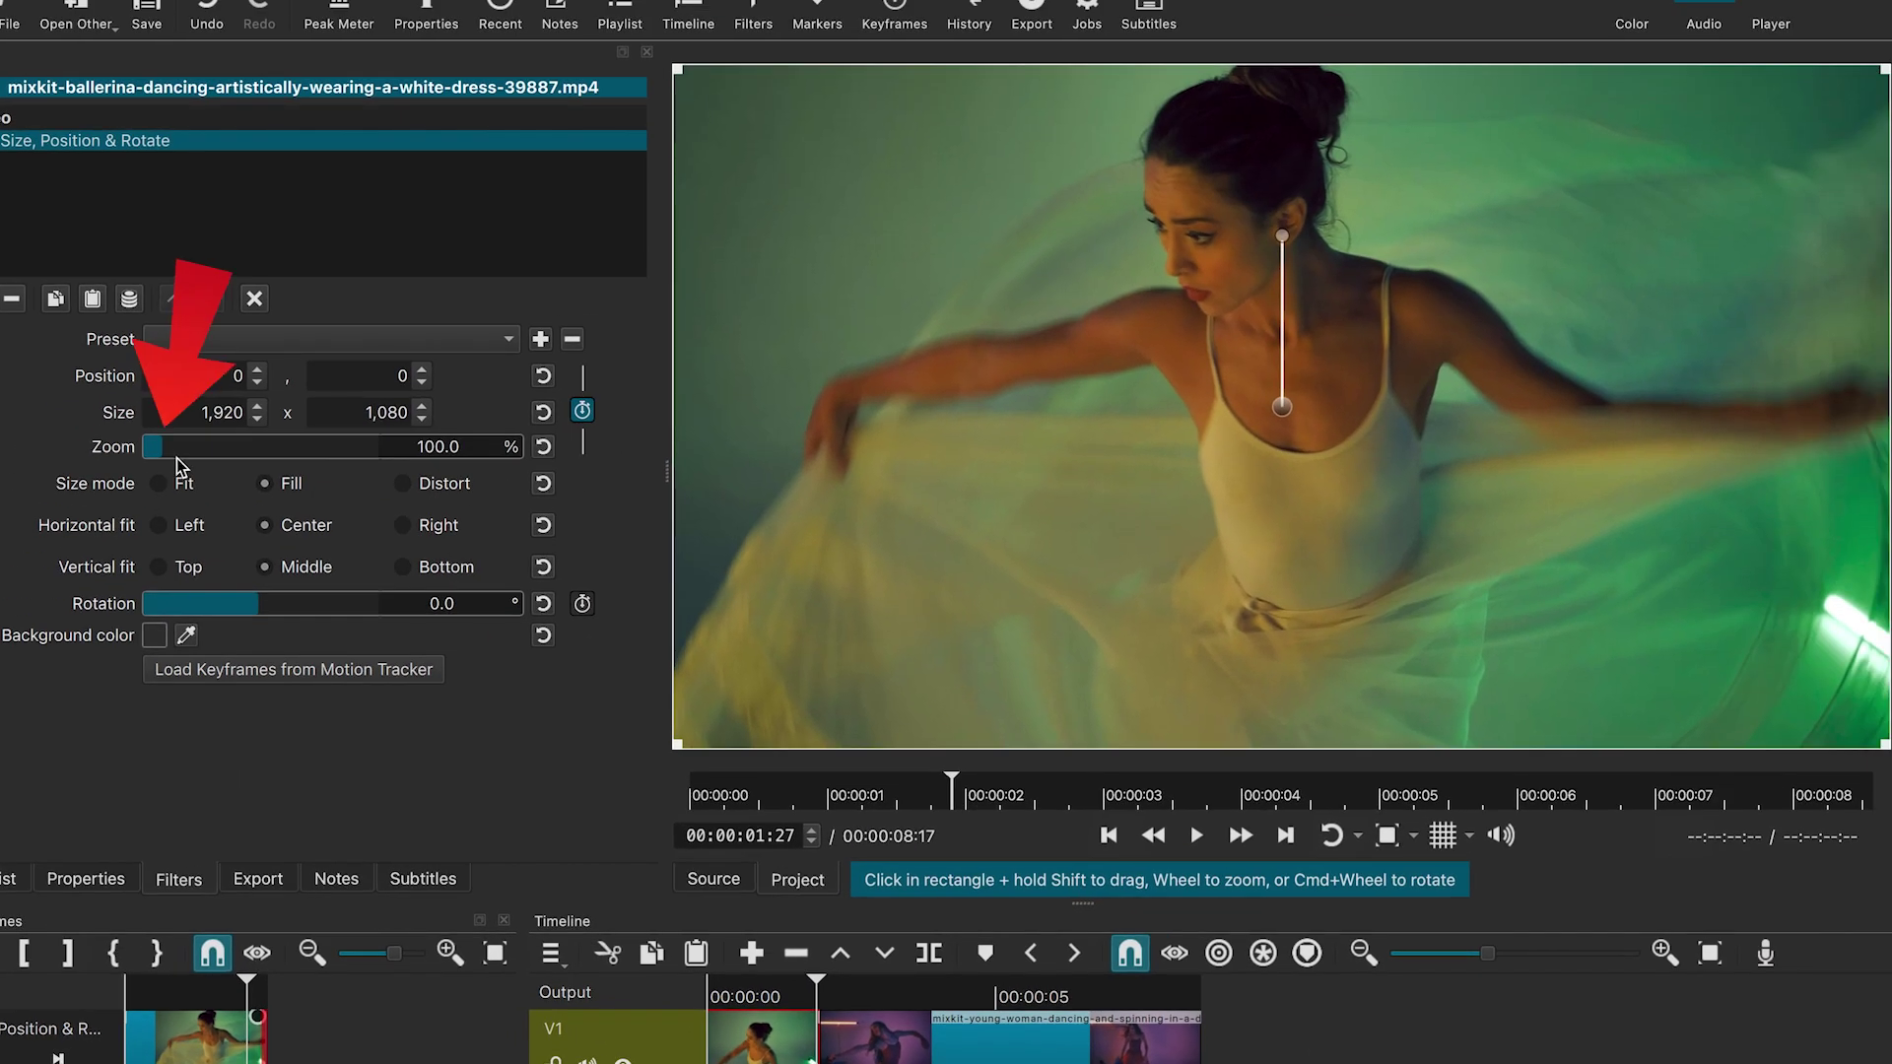
pyautogui.click(346, 40)
pyautogui.moveTo(206, 463); pyautogui.dragTo(245, 469)
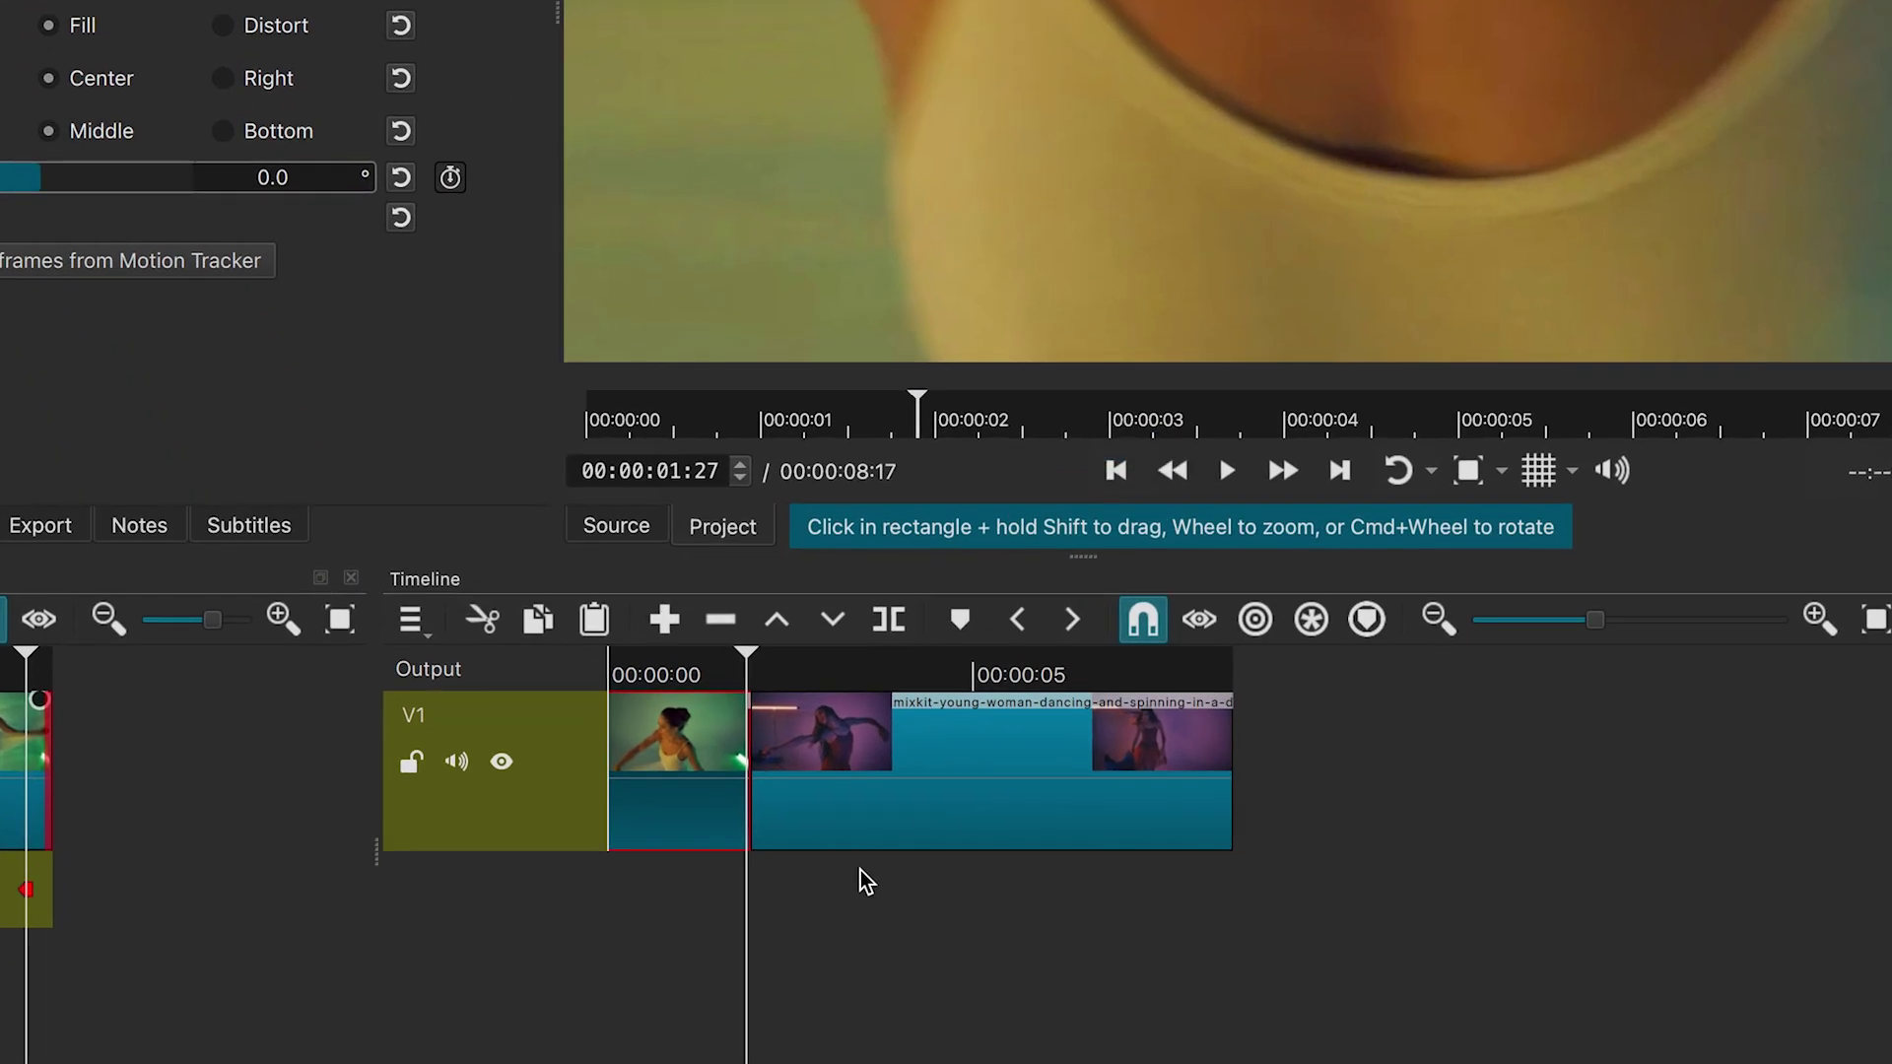
# Step: Select the second dance clip and bring up its available-filters list
pyautogui.click(833, 752)
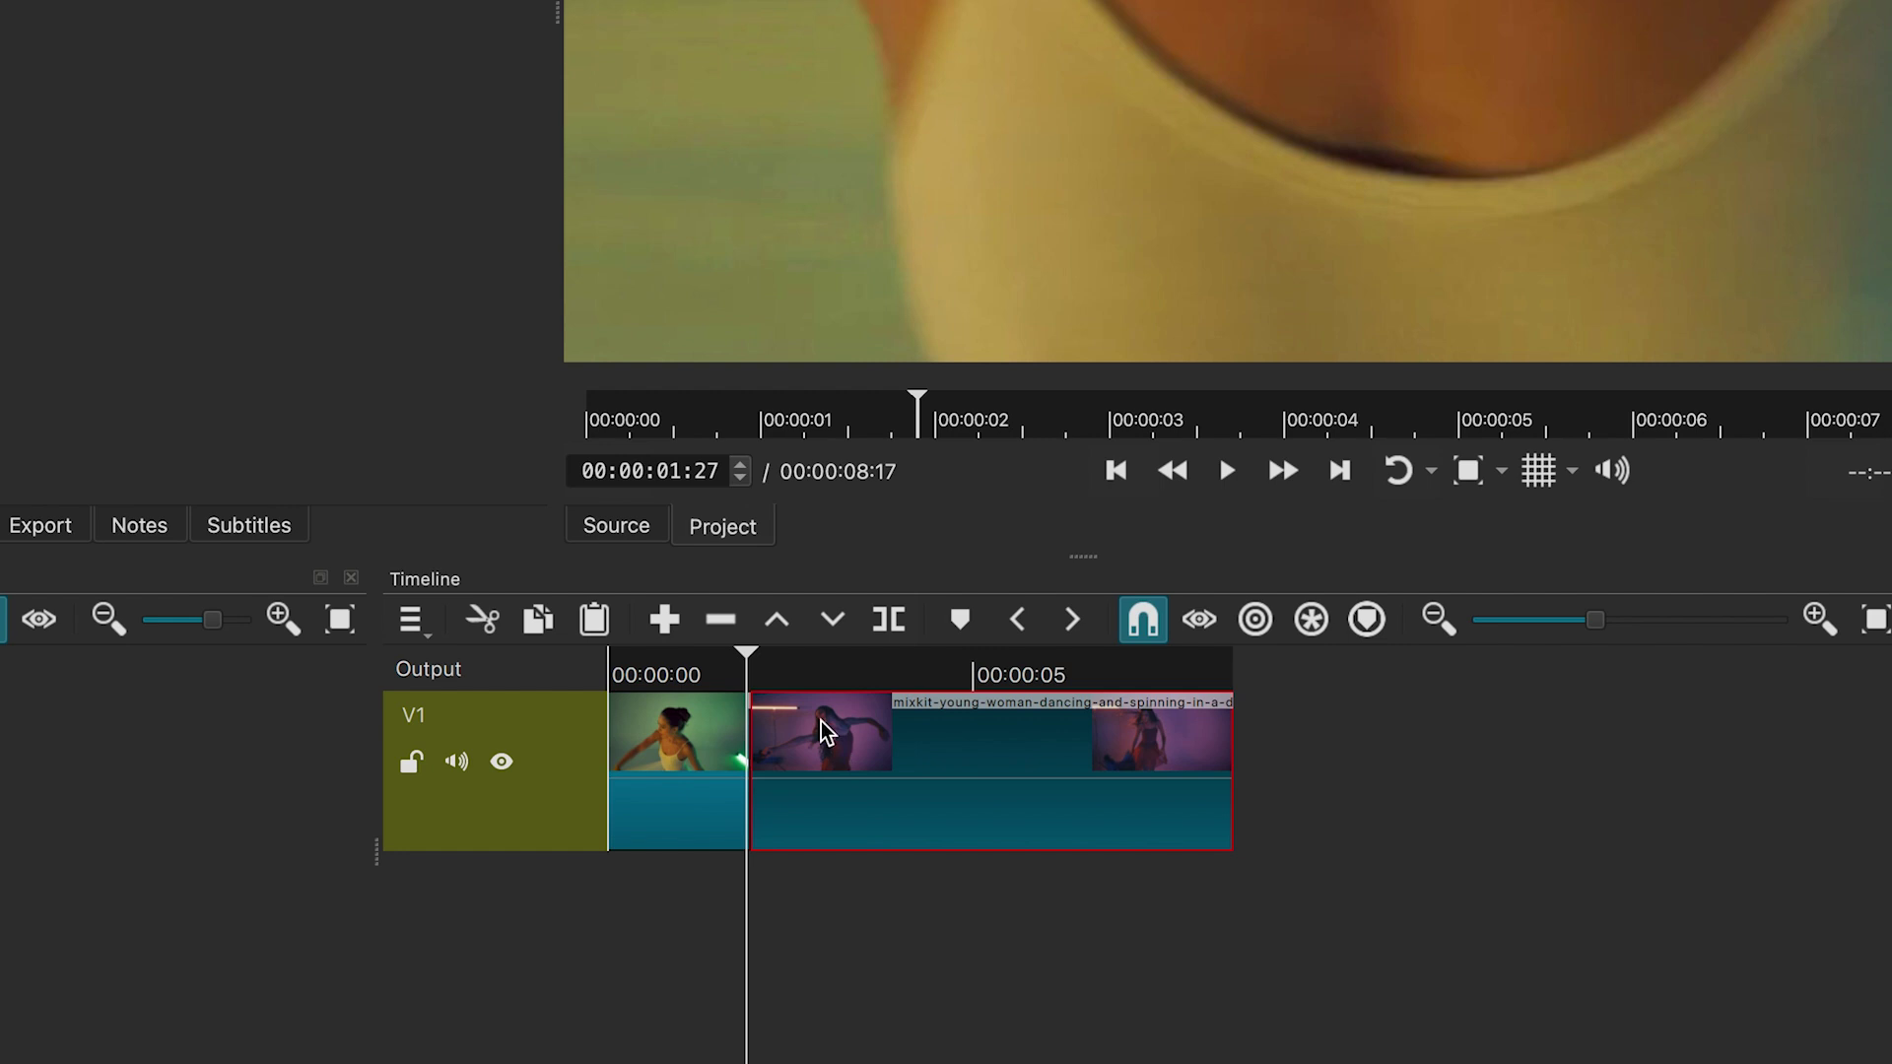
pyautogui.moveTo(749, 657); pyautogui.dragTo(756, 671)
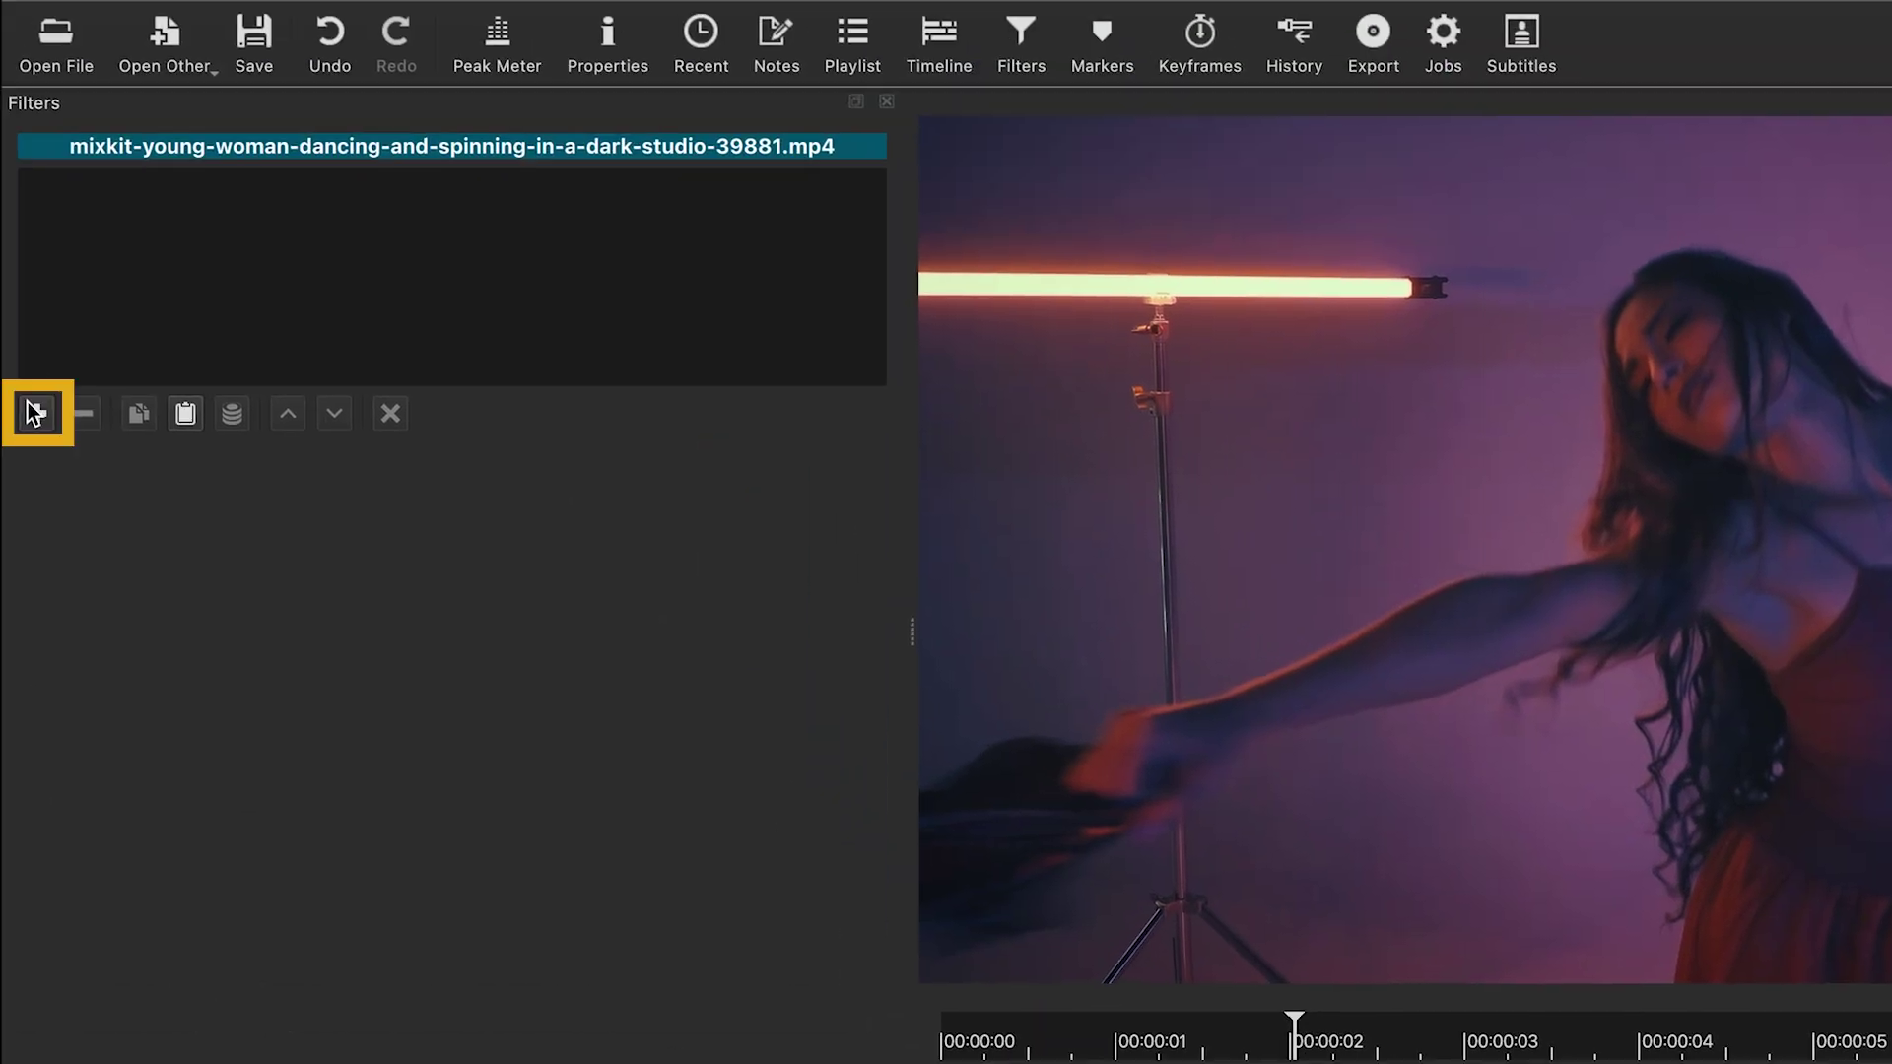
pyautogui.click(34, 412)
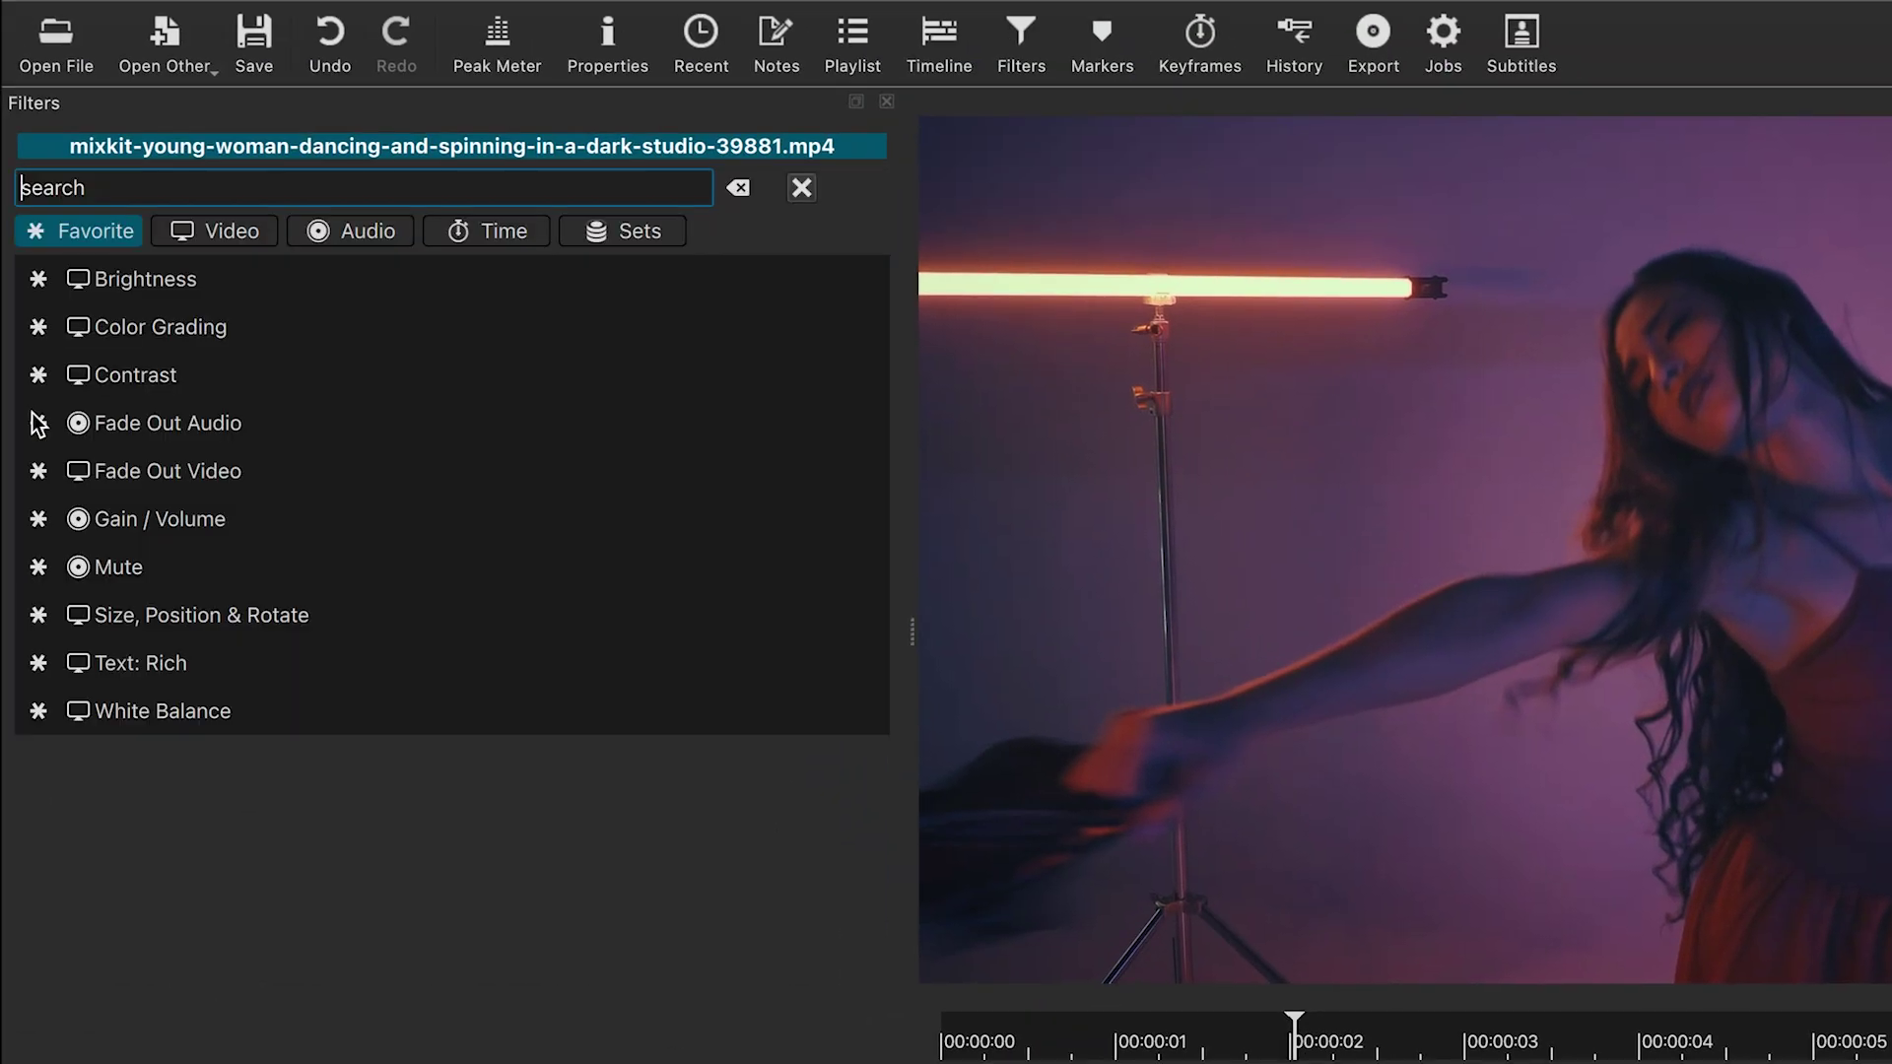
# Step: Add Size, Position & Rotate to the studio-dancer clip and enable keyframing on its Size
pyautogui.write('size')
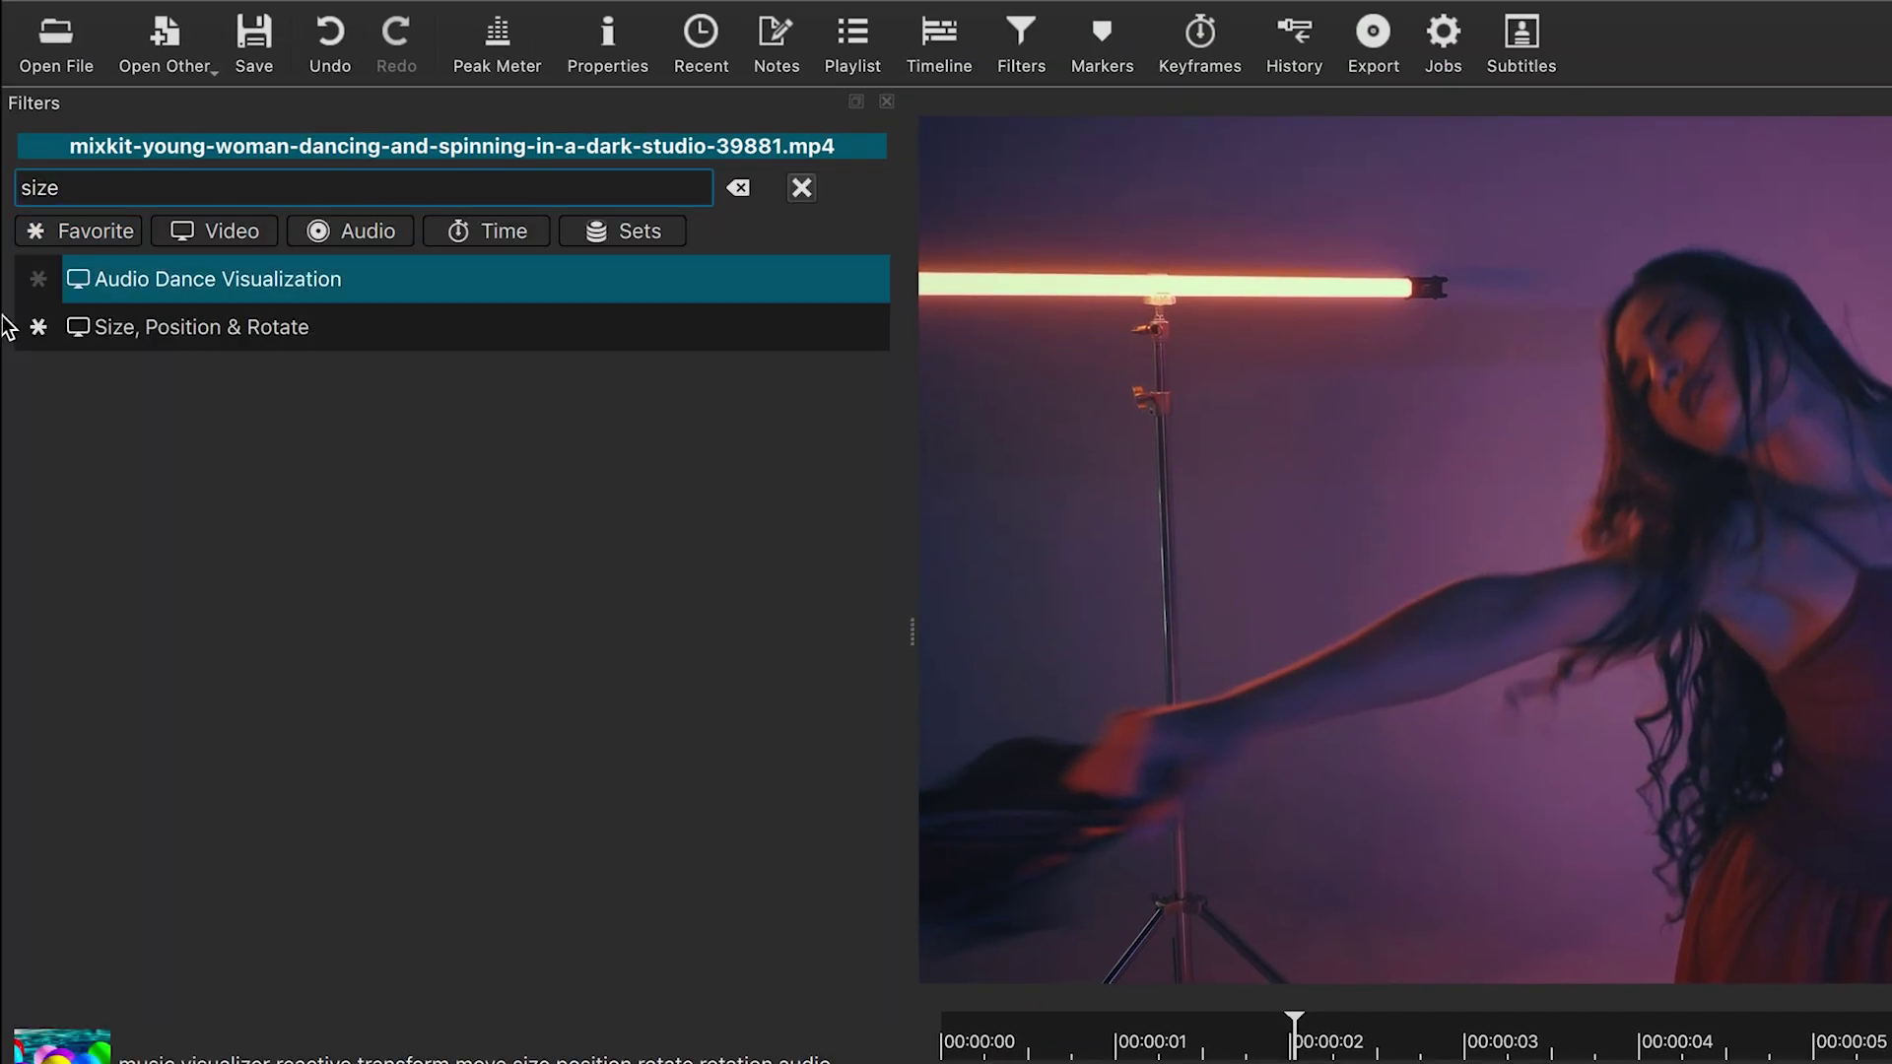
pyautogui.click(190, 331)
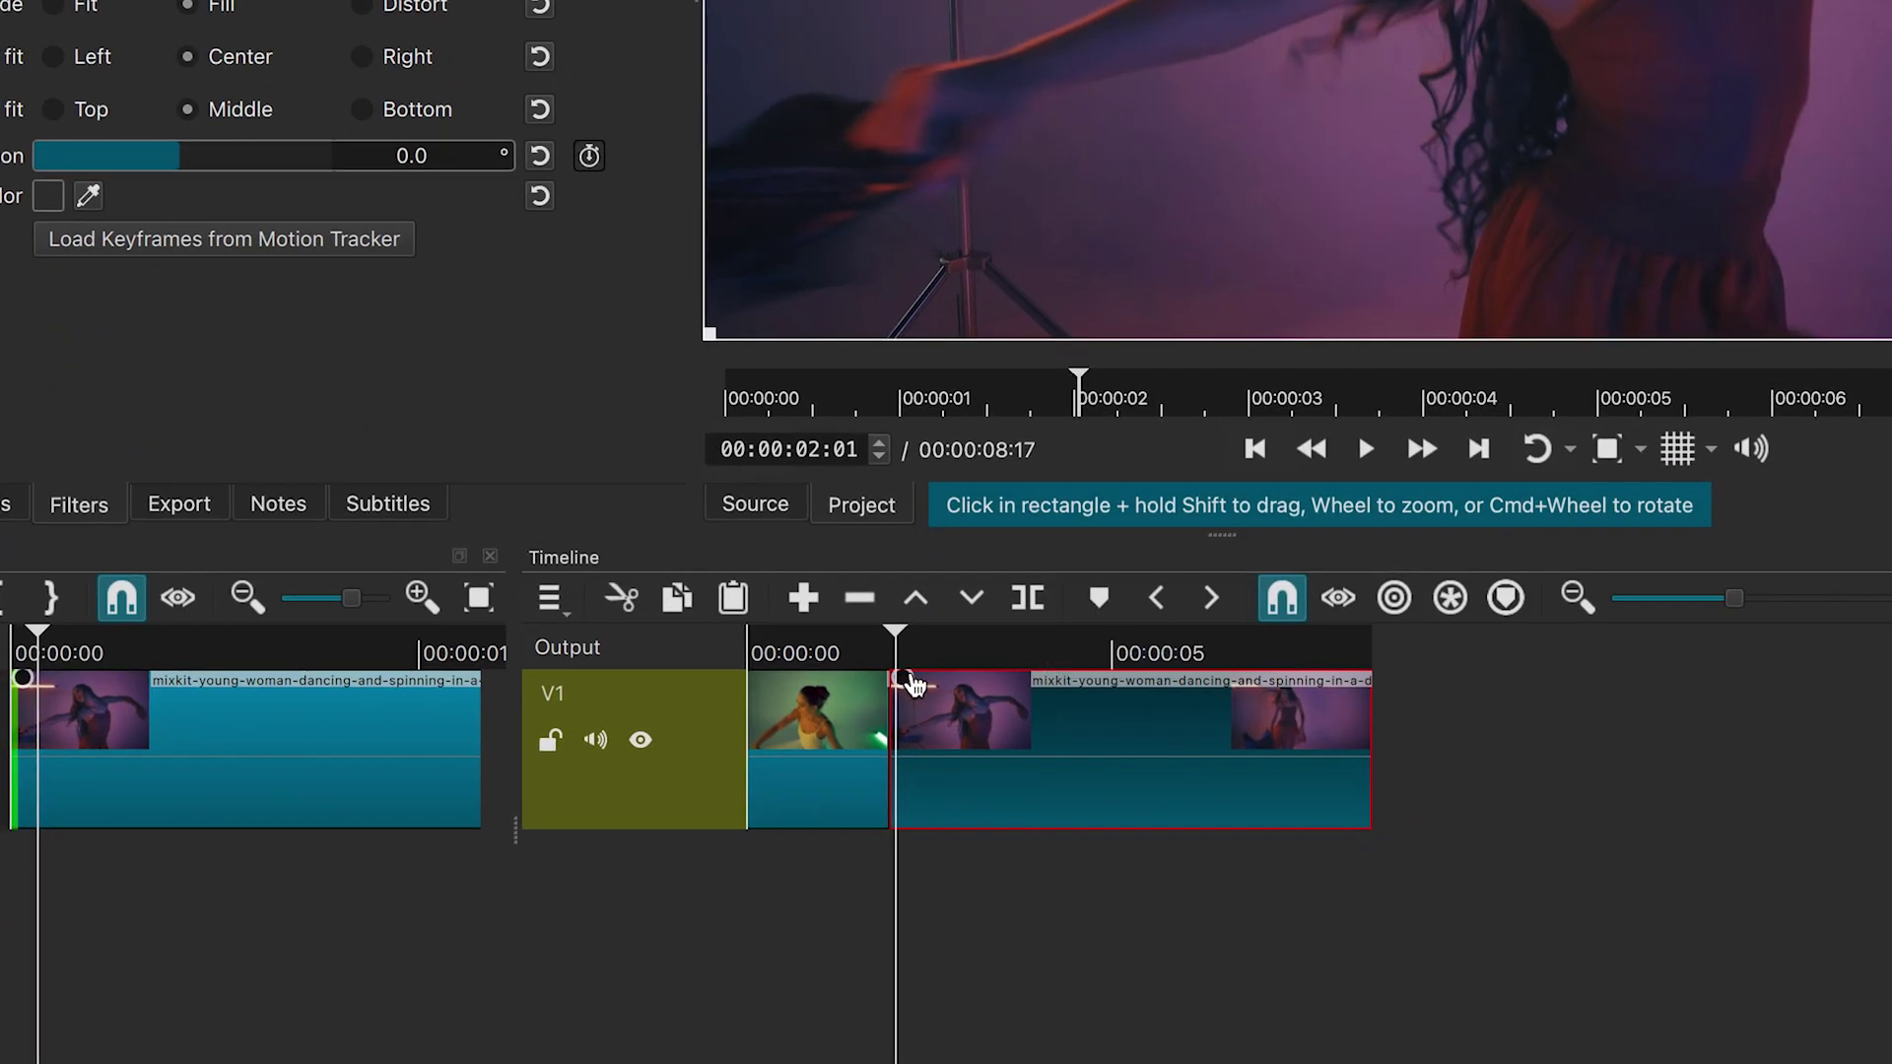
pyautogui.click(897, 647)
pyautogui.moveTo(898, 647); pyautogui.dragTo(972, 646)
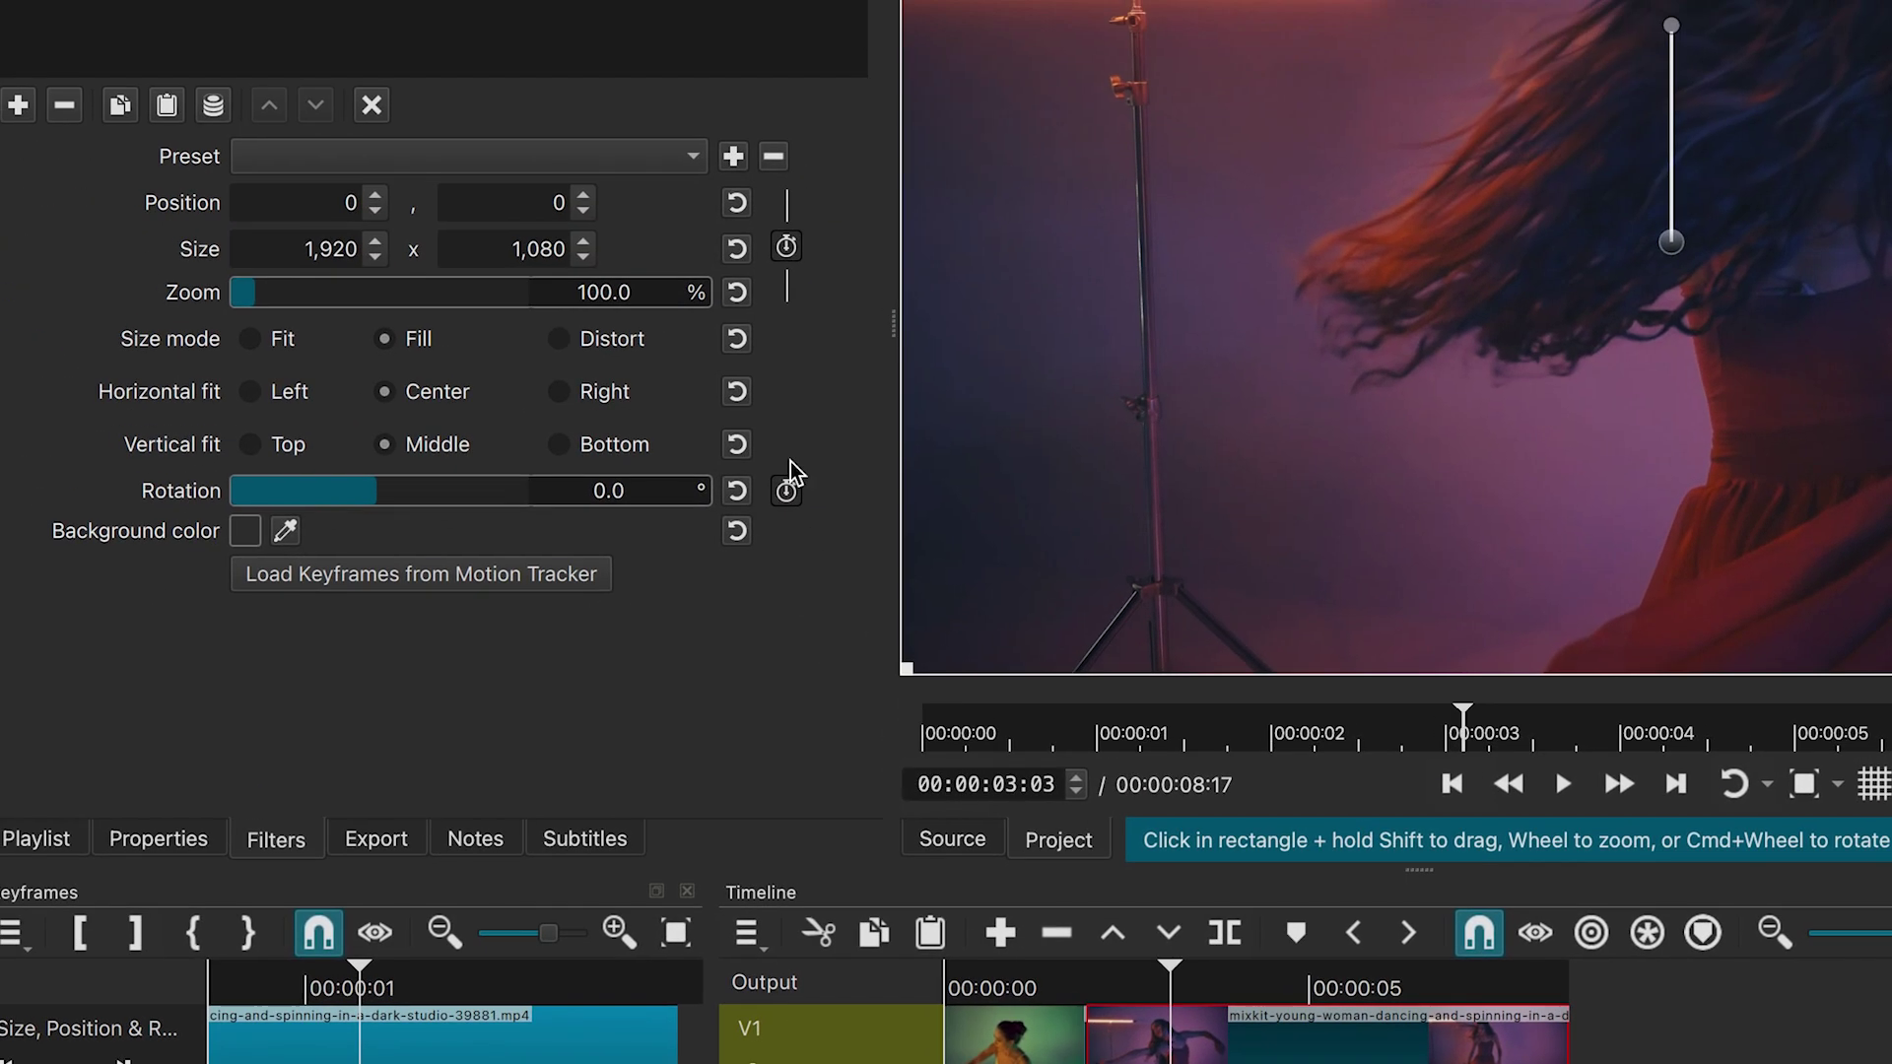
pyautogui.click(788, 248)
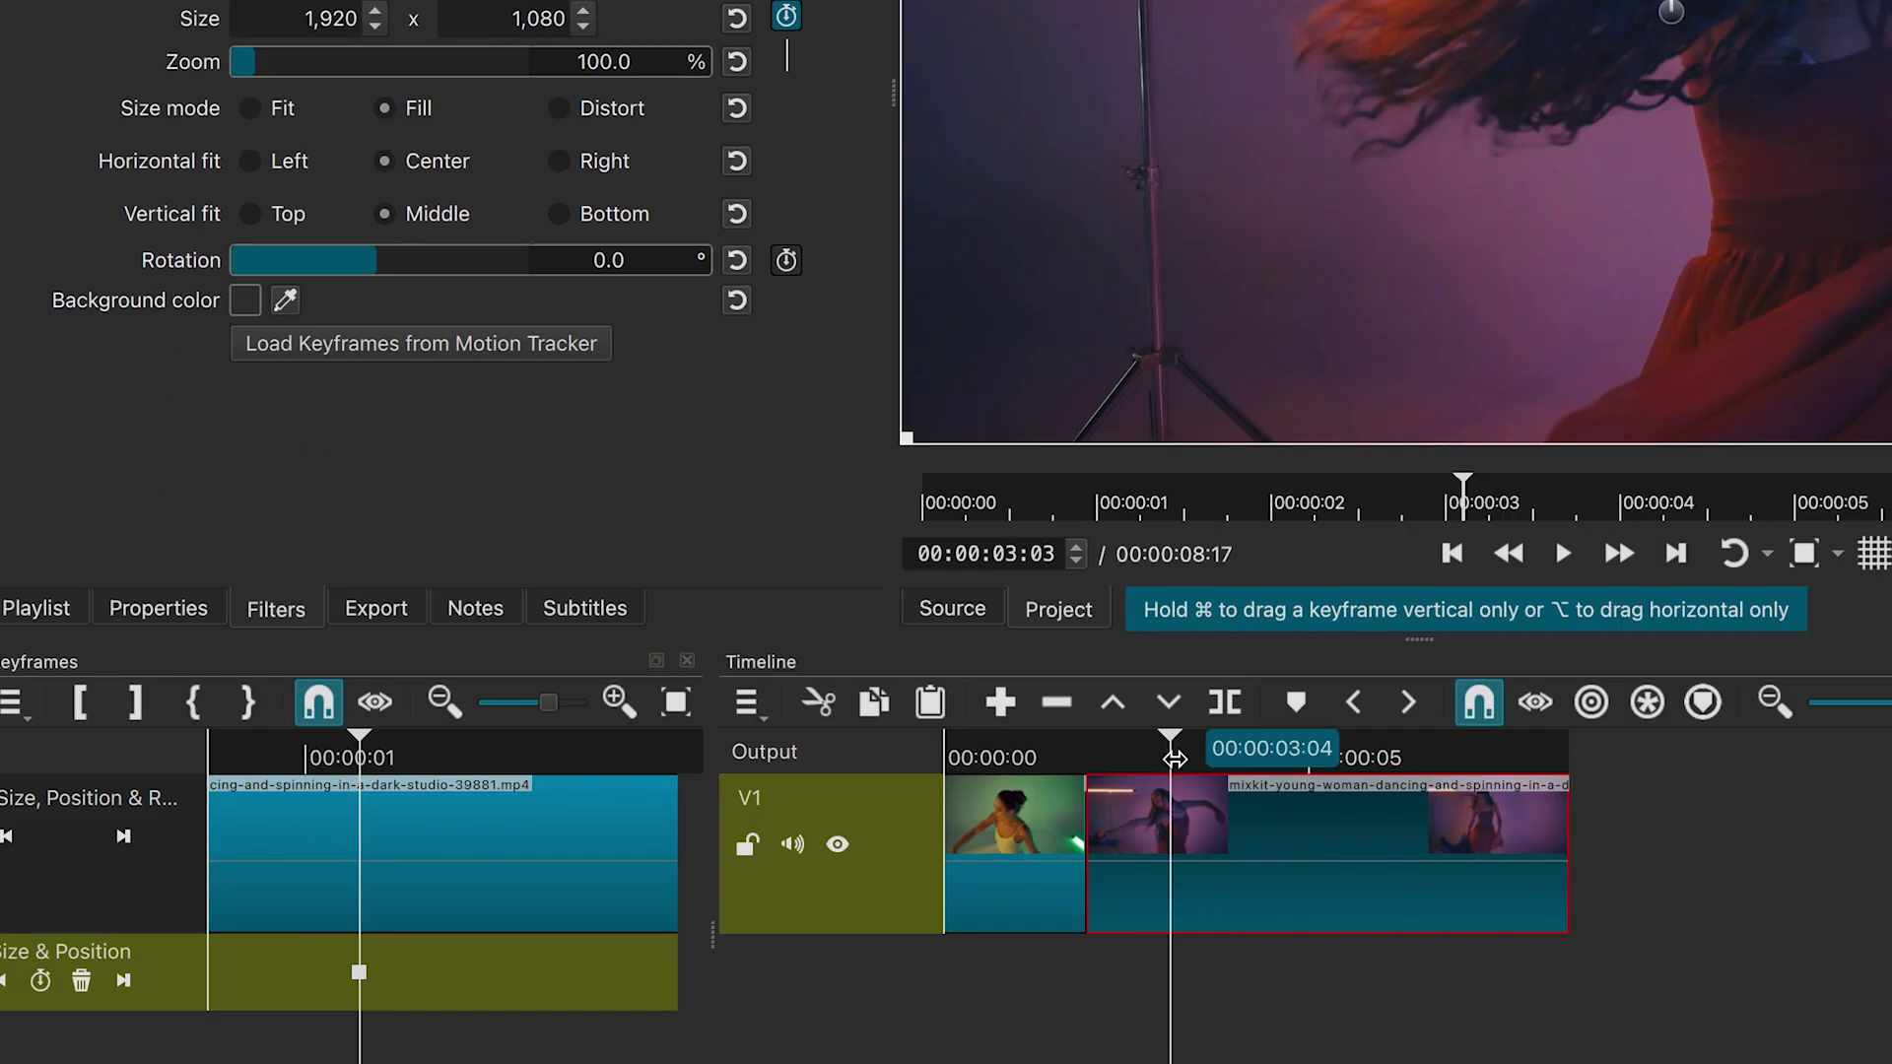
pyautogui.click(1133, 999)
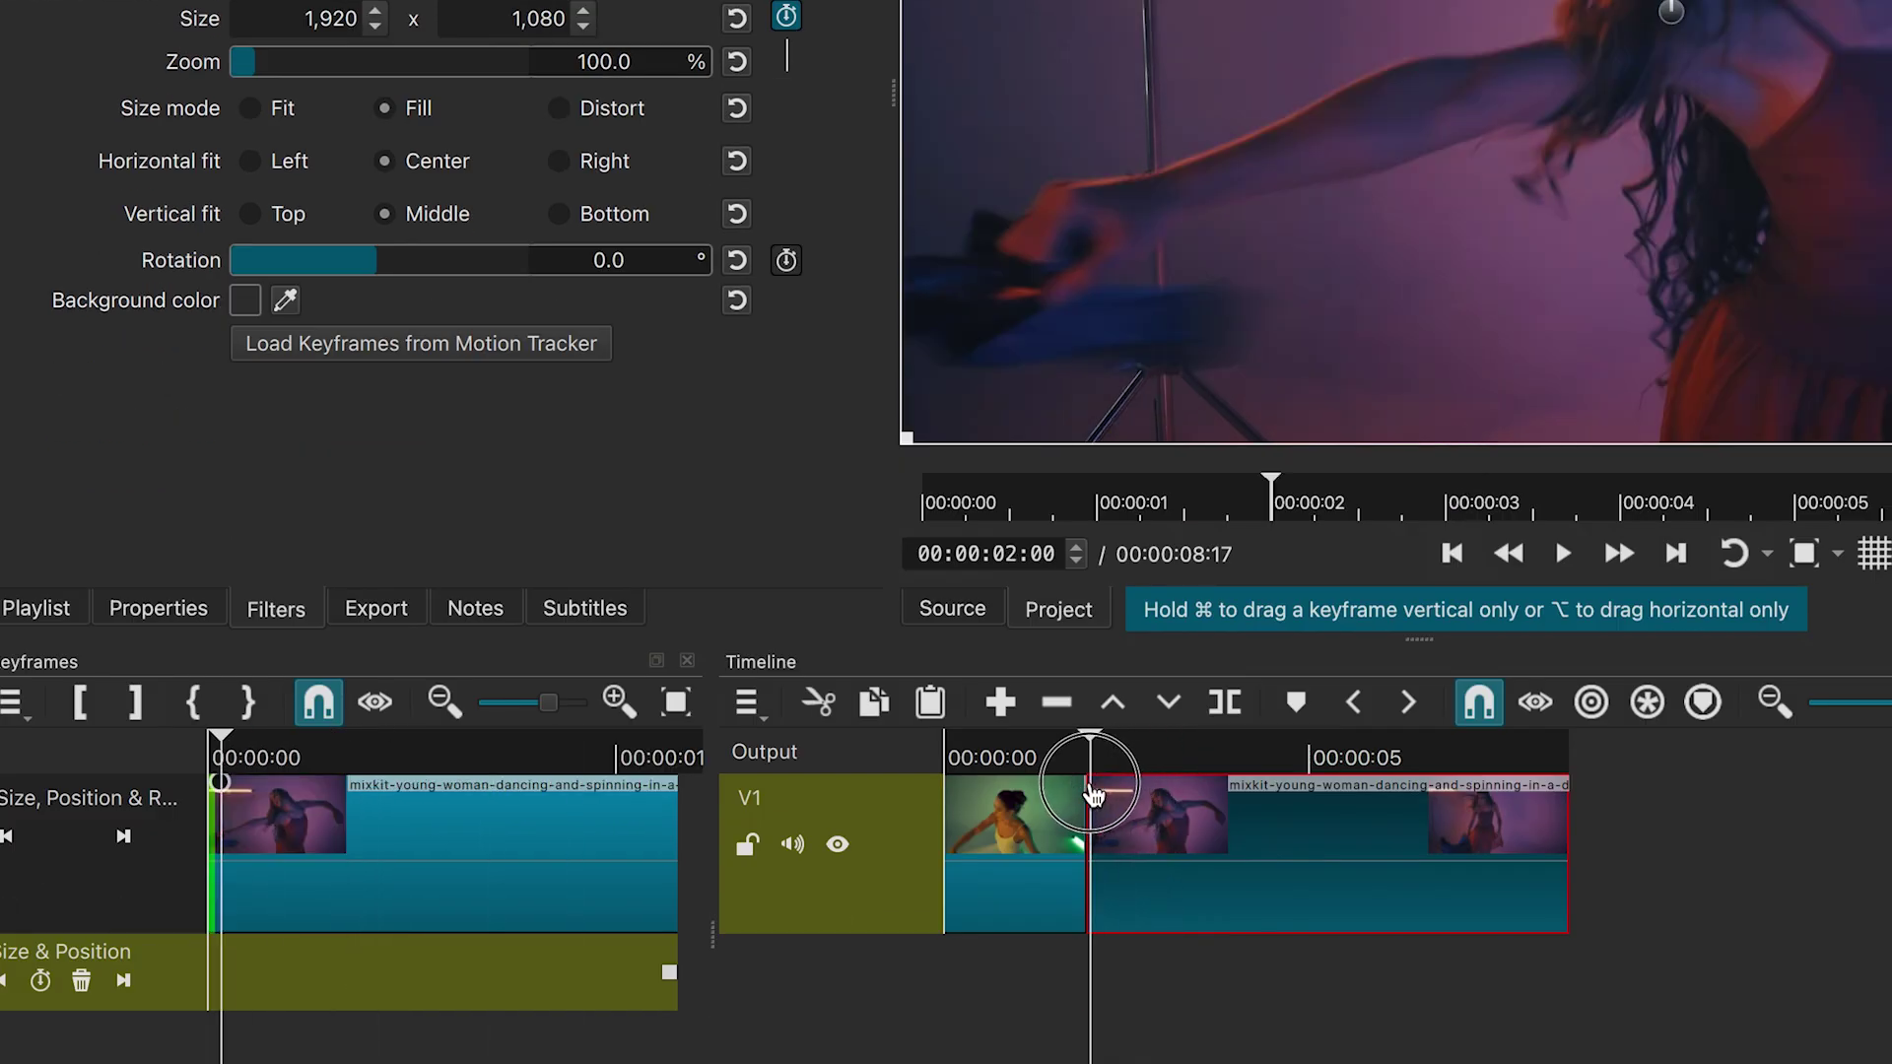